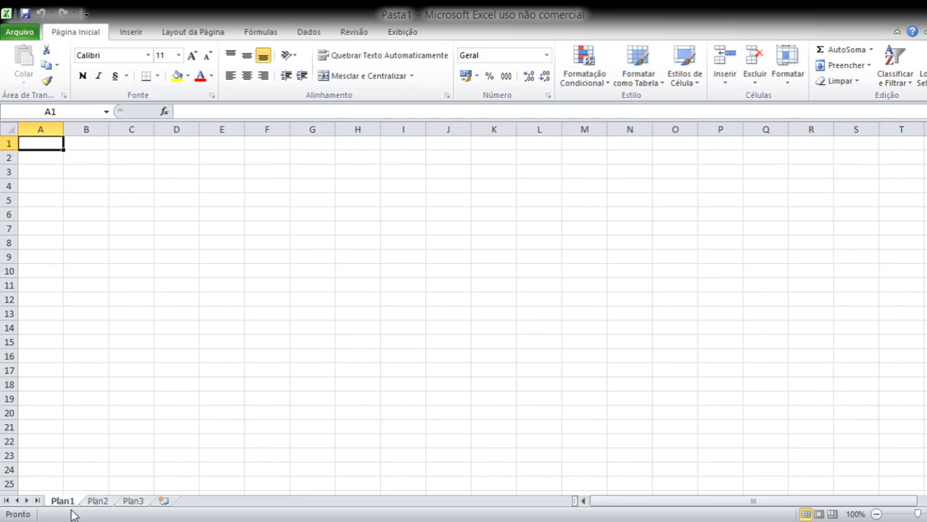
Move from Plan2 to the empty Plan3 sheet and select a few cells in columns A–D.
left_click(100, 503)
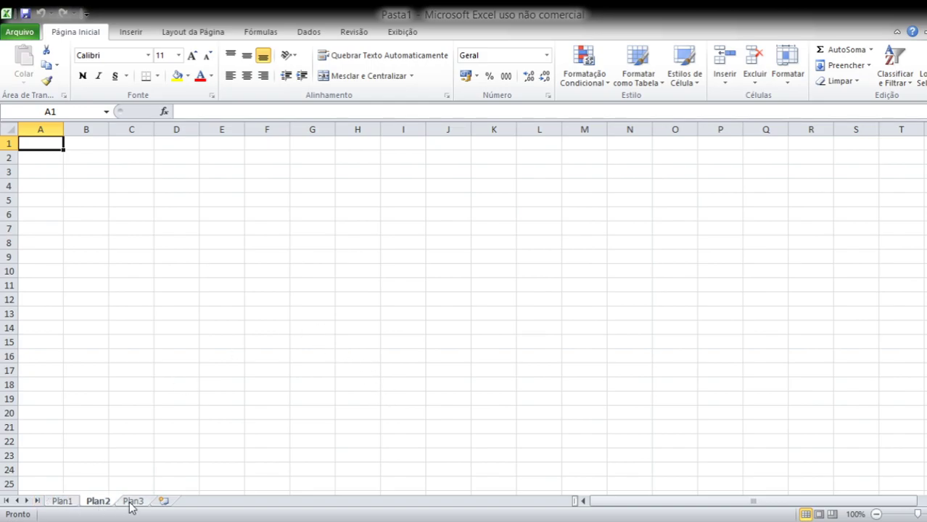
left_click(130, 503)
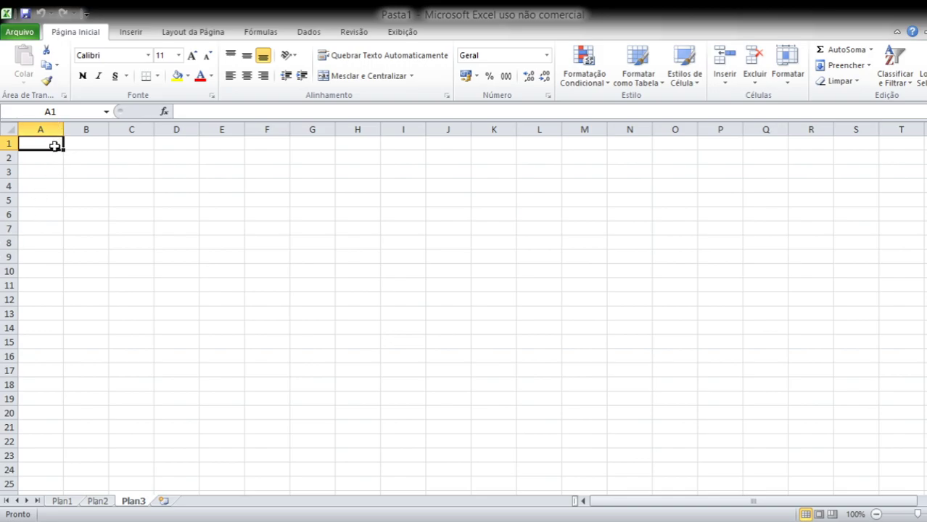
left_click_drag(62, 149, 84, 508)
left_click(85, 143)
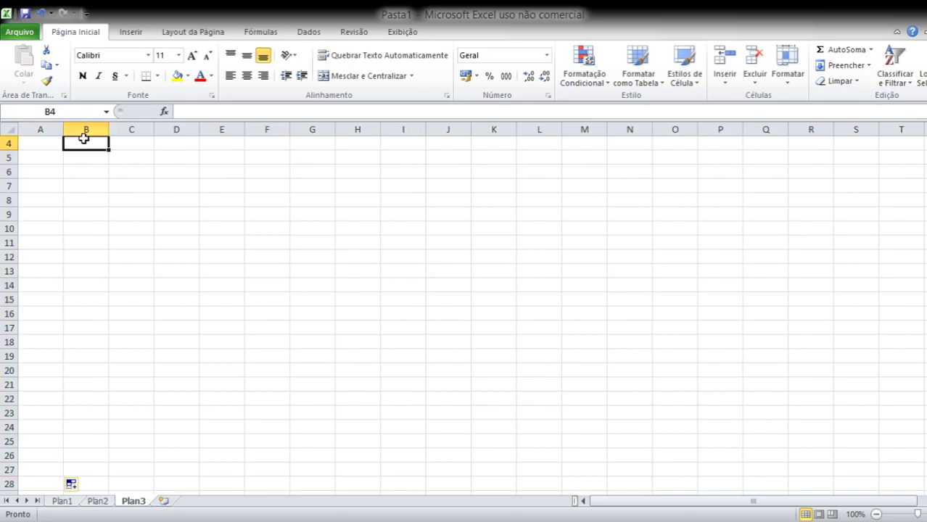
left_click(143, 127)
left_click(180, 144)
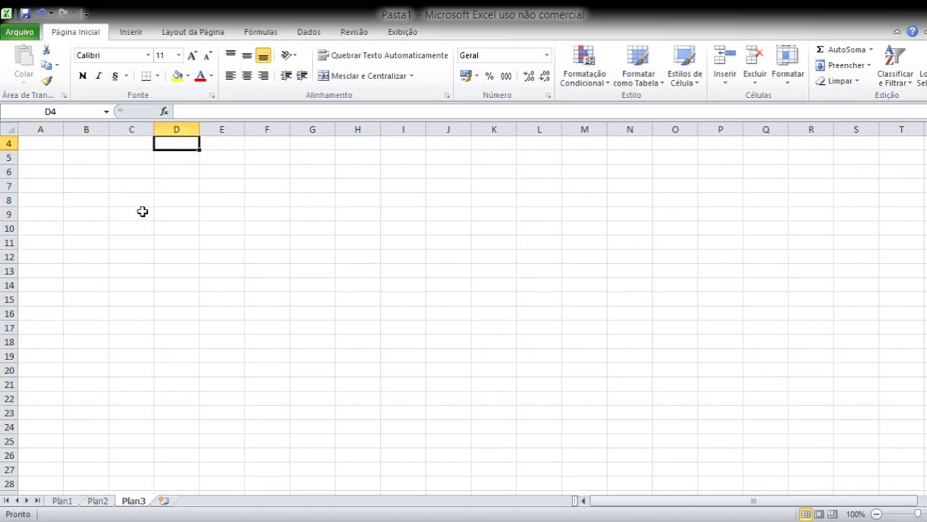
scroll(70, 166, "up", 1)
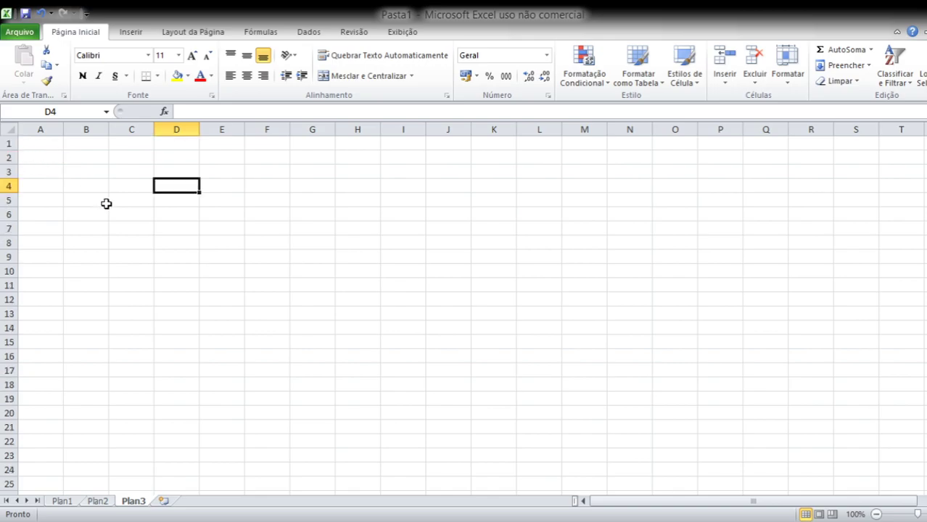
Select rows 1–2 and cells A3–A4, then drag across row 4 to column T.
left_click(4, 143)
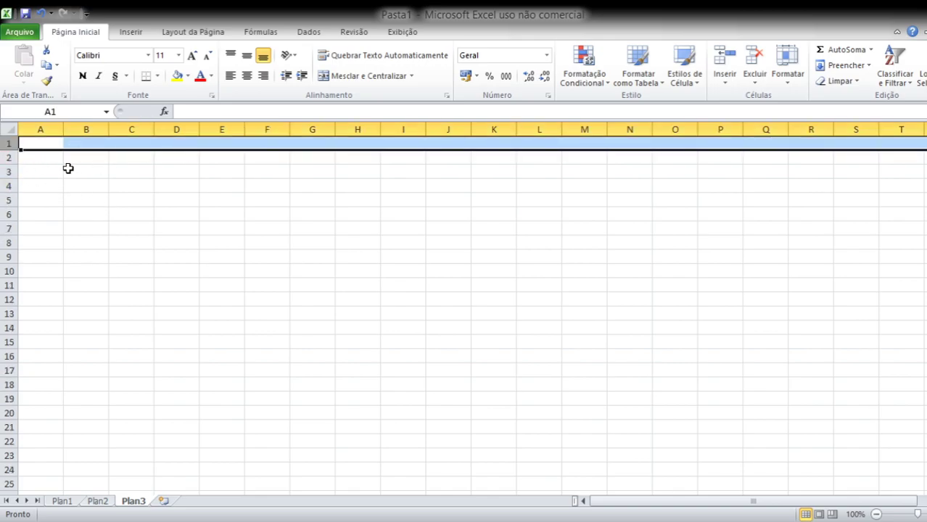
left_click(5, 158)
left_click(34, 172)
left_click(38, 187)
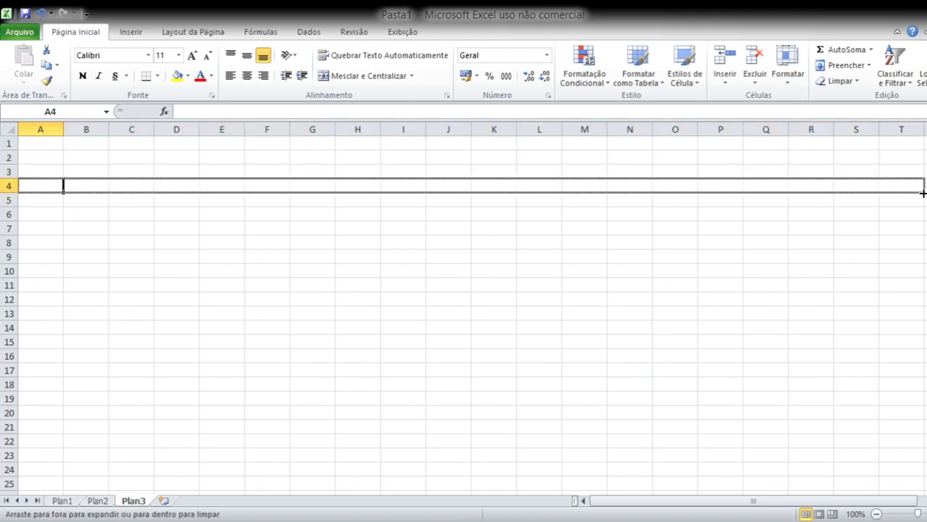
left_click_drag(64, 194, 921, 194)
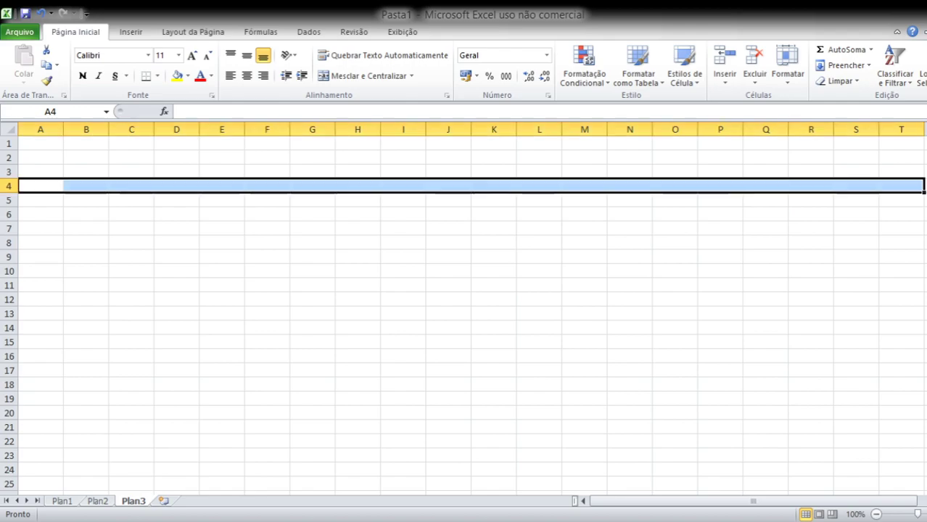
Widen column A by dragging its header border far to the right.
left_click(50, 148)
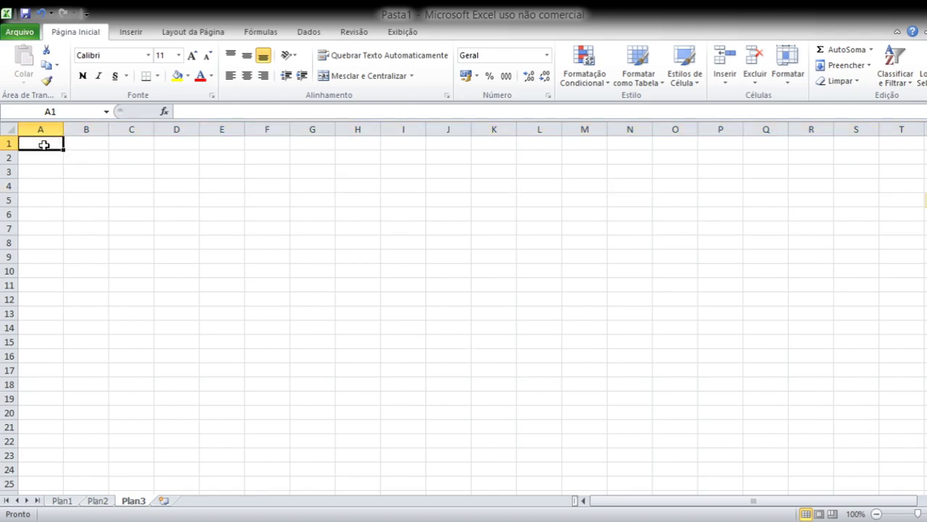
left_click(48, 161)
left_click(47, 172)
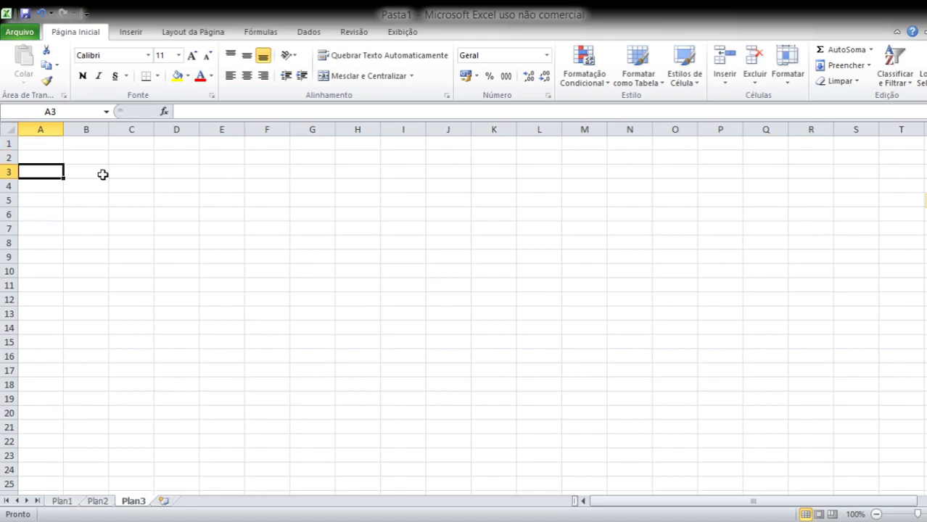
left_click(102, 174)
left_click(138, 176)
left_click(190, 177)
left_click(254, 180)
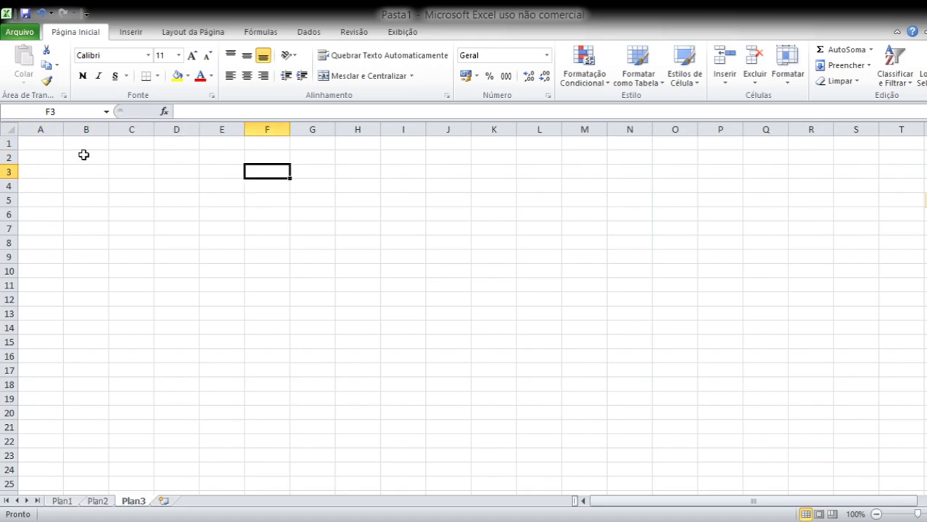
left_click(45, 129)
left_click_drag(63, 129, 403, 133)
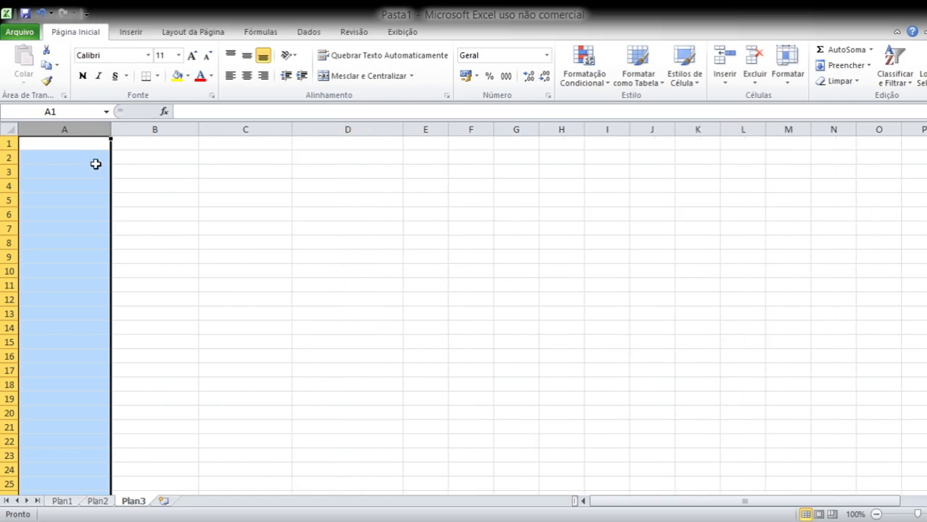
Type 'Lista de mercado' into cell A1 and highlight the title text.
left_click(75, 157)
left_click(75, 144)
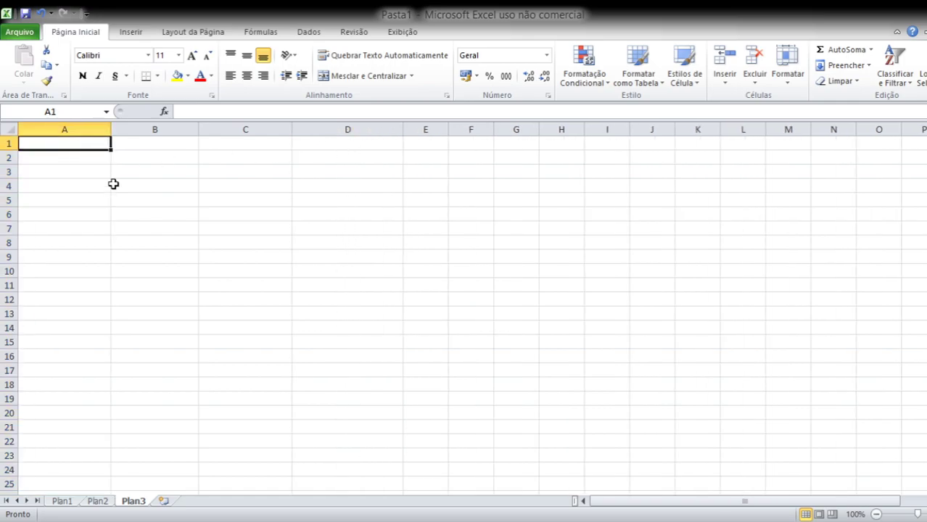
type("Lista de ")
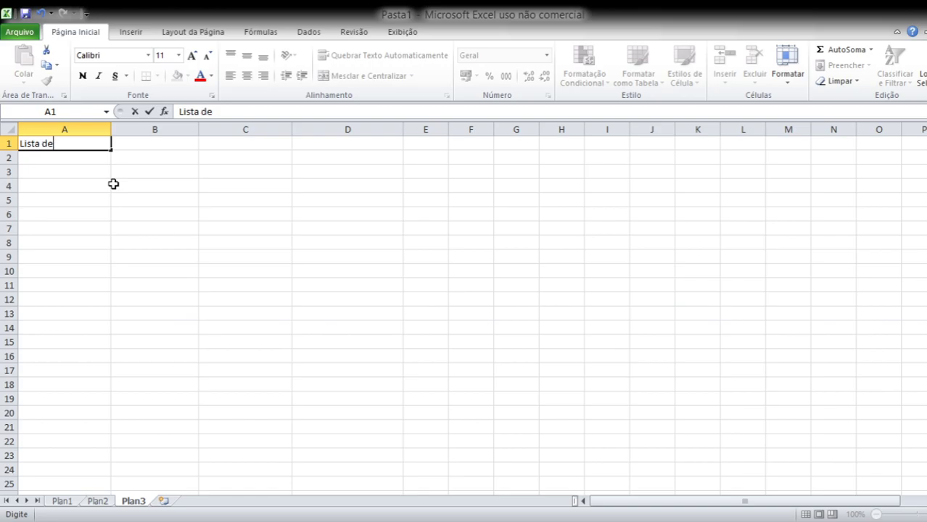
type("mercado")
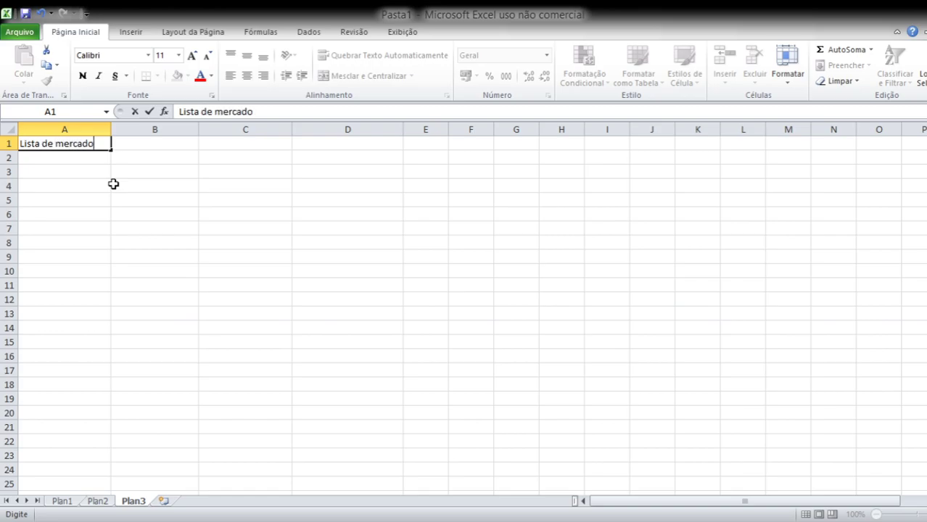
left_click_drag(99, 145, 5, 145)
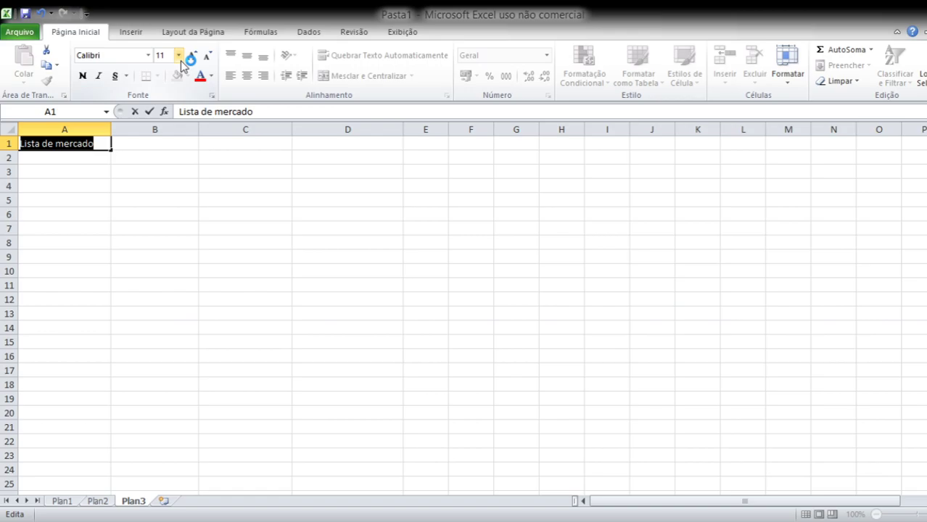
Set the title's font size to 20.
left_click(161, 55)
type("20")
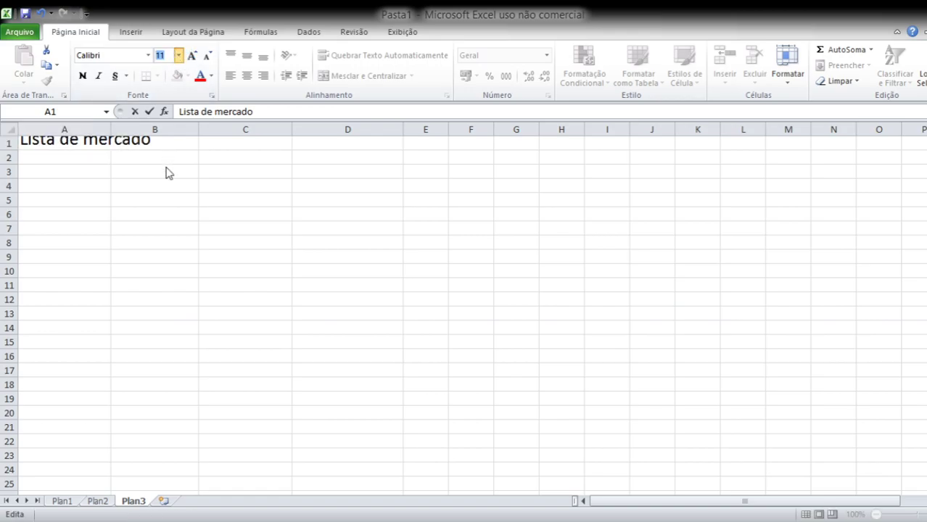
key("Return")
left_click_drag(147, 168, 152, 174)
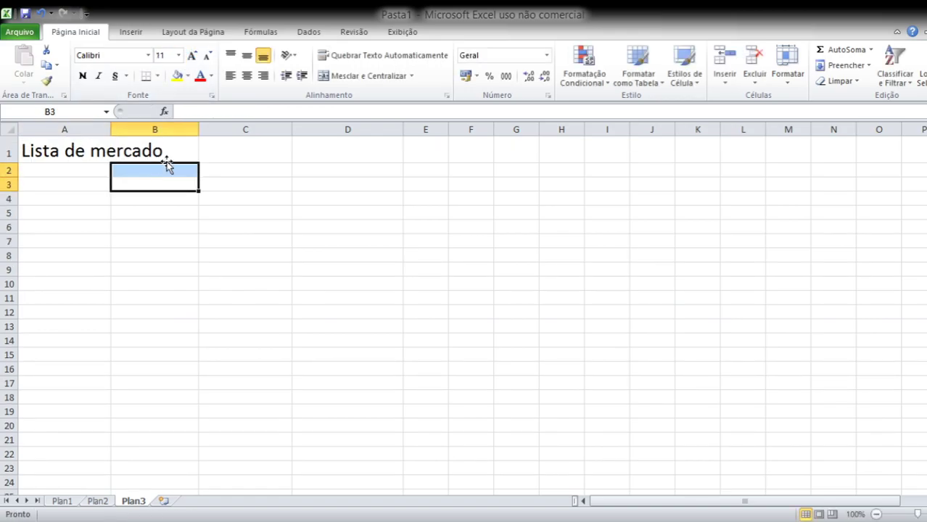
left_click(259, 166)
left_click(168, 151)
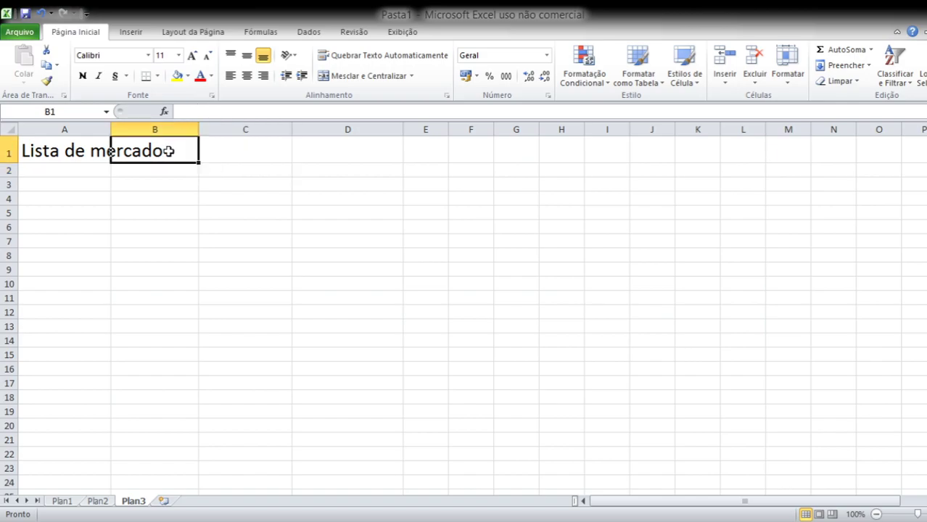
double_click(167, 150)
Turn the Lista de mercado title text in A1 red.
left_click(36, 156)
left_click_drag(253, 111, 179, 111)
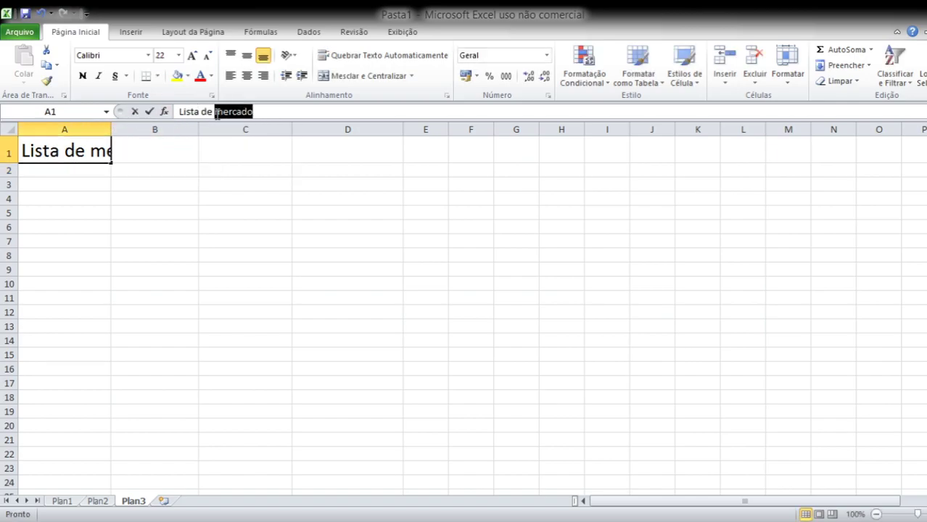
left_click(201, 75)
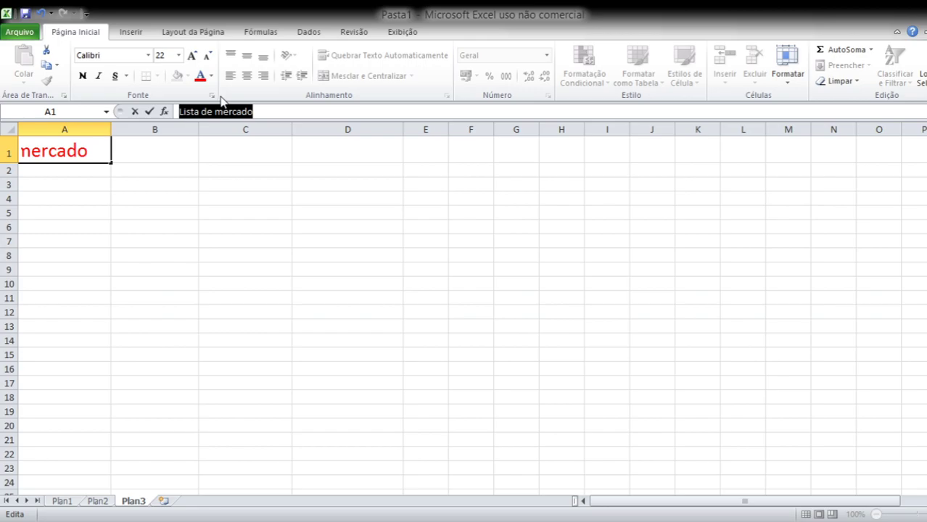
left_click(234, 181)
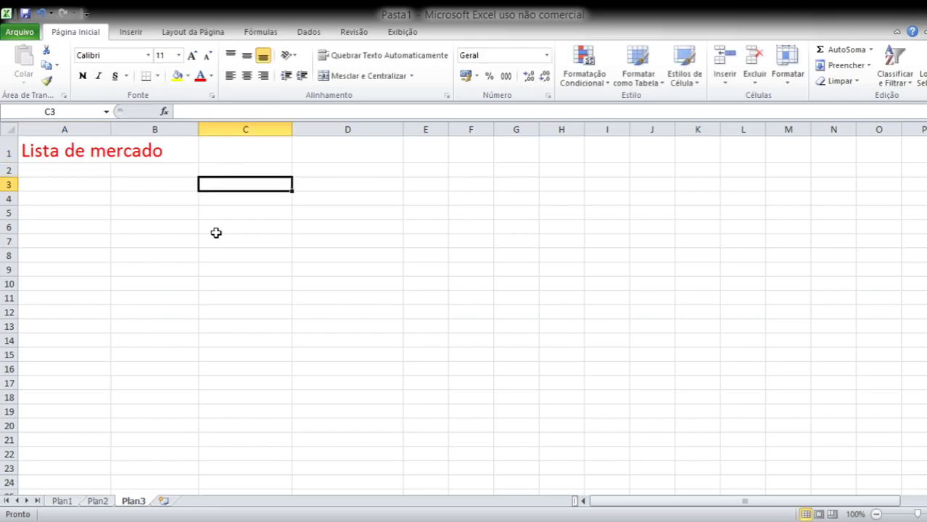
left_click(51, 185)
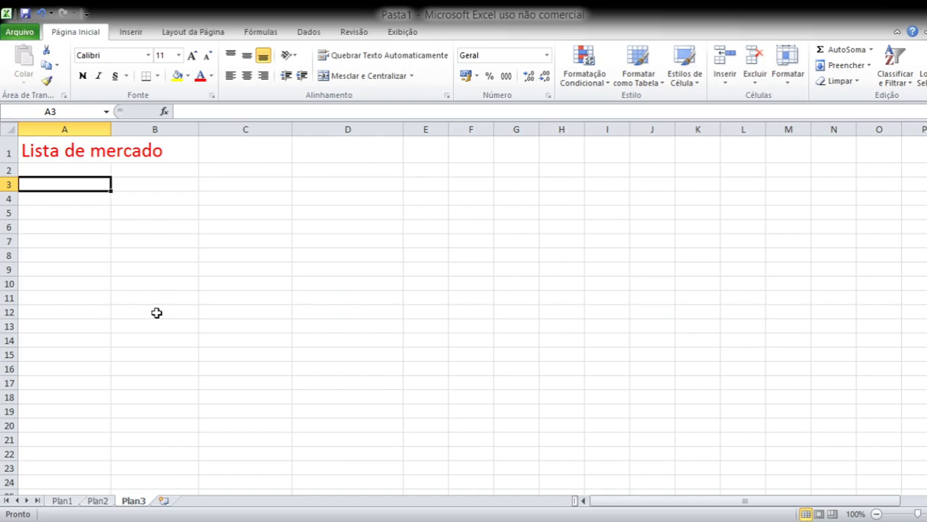
Enter chocolate in A3 and banana in A4.
type("choco")
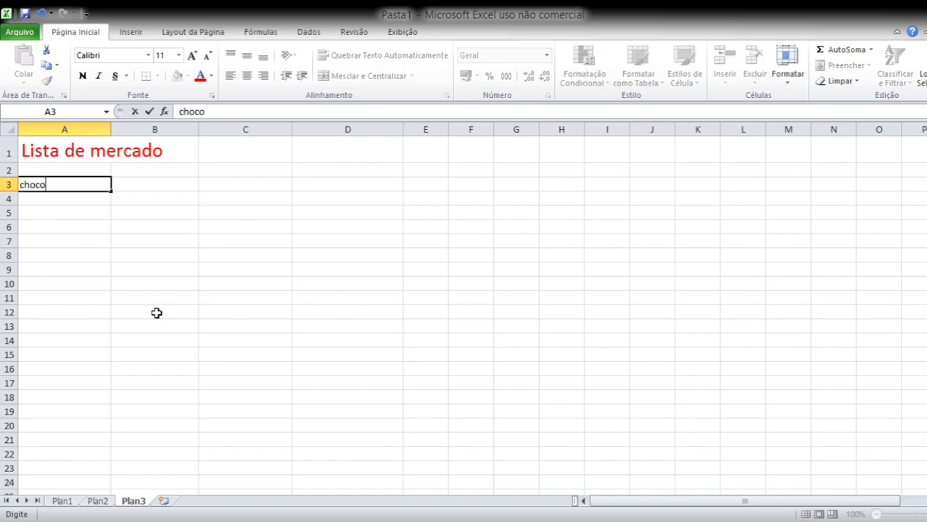
type("late")
key("Return")
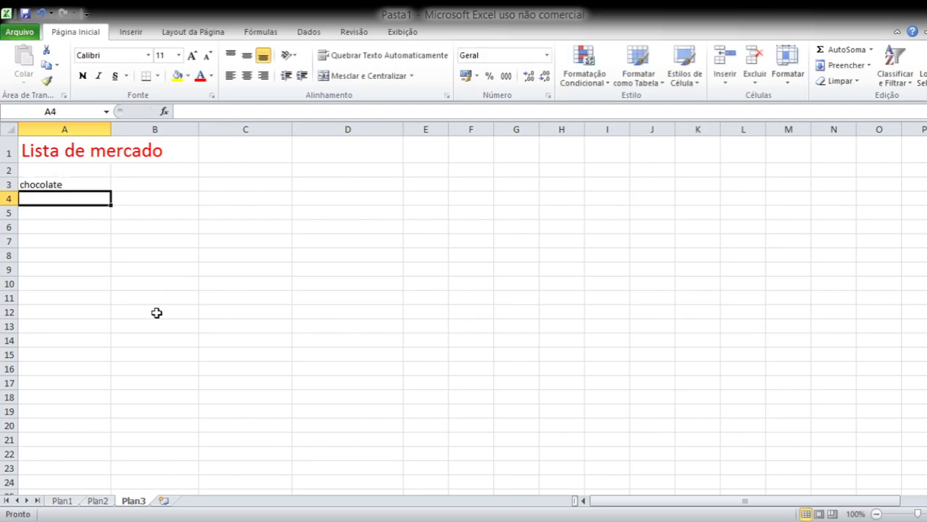
type("banana")
key("Return")
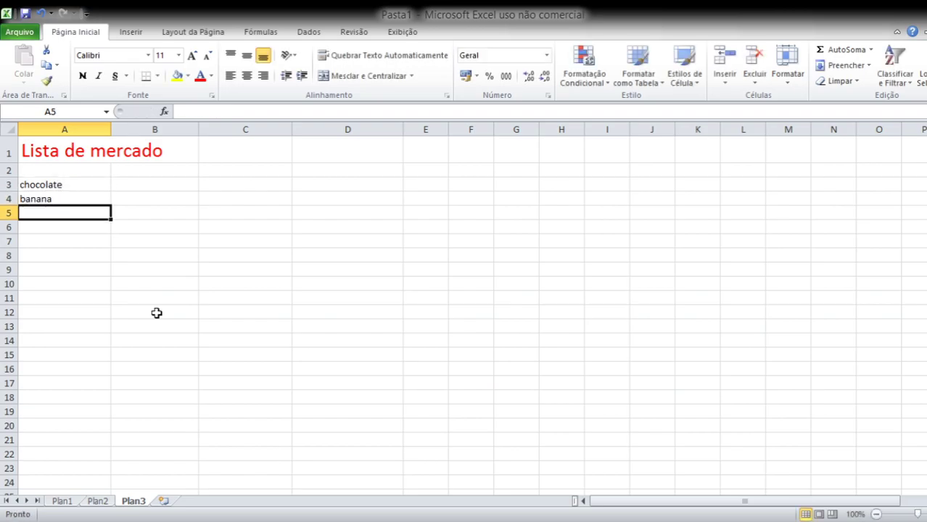
Enter refrigerante, arroz and bolacha in A5 through A7.
type("re")
key("BackSpace")
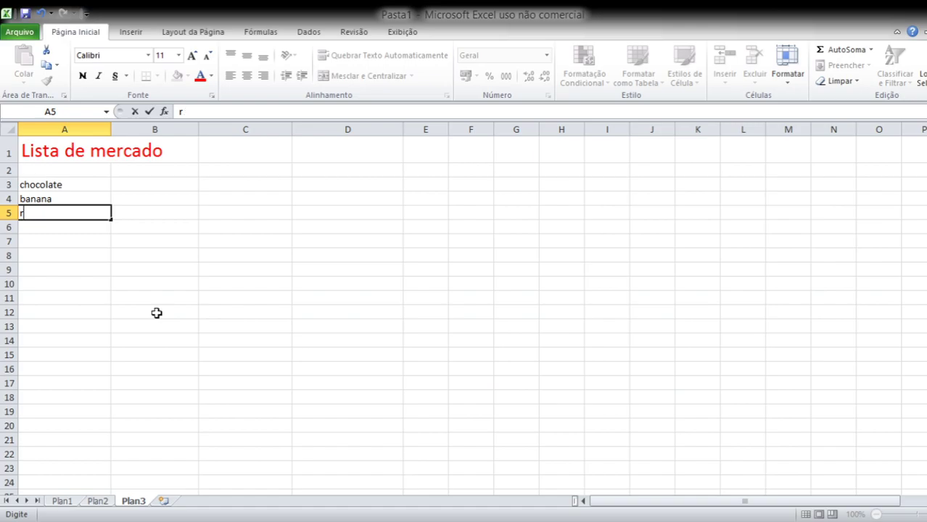
type("efrige")
type("rante")
key("Return")
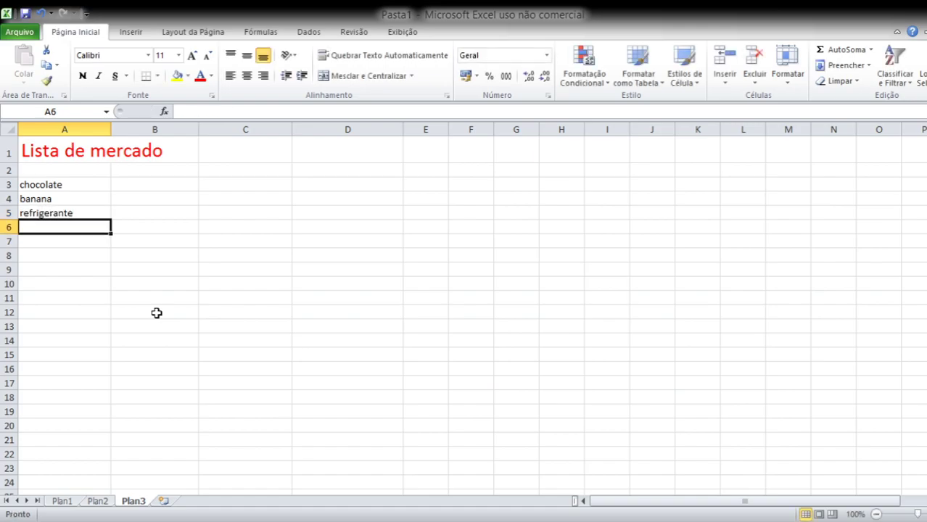
type("a")
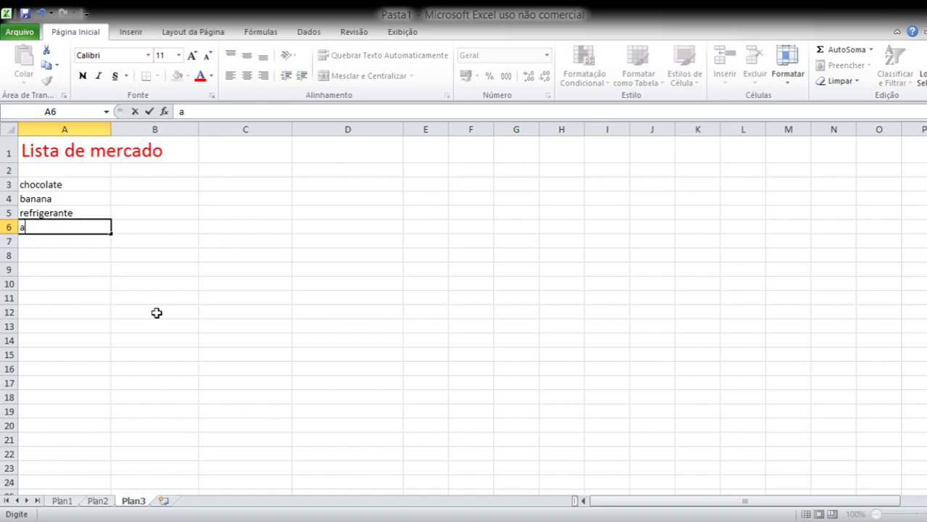
type("rroz")
key("Return")
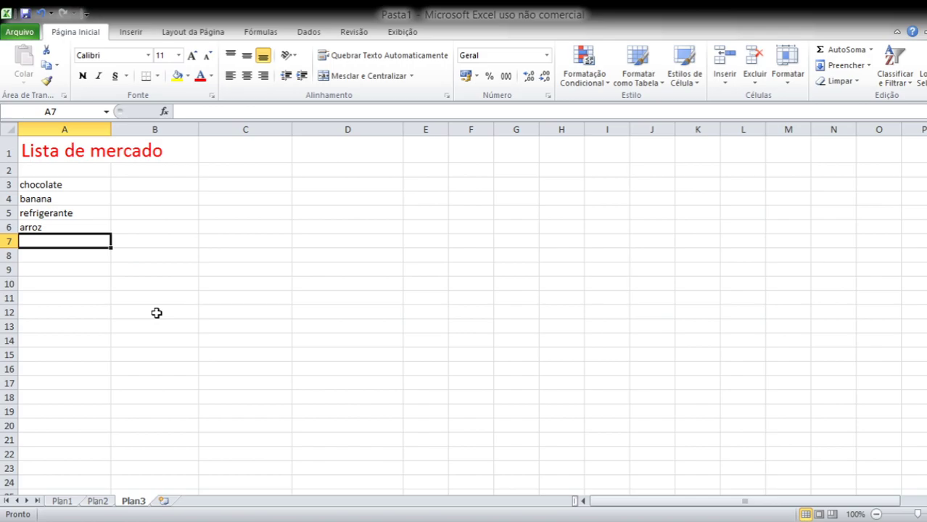
type("bolacha")
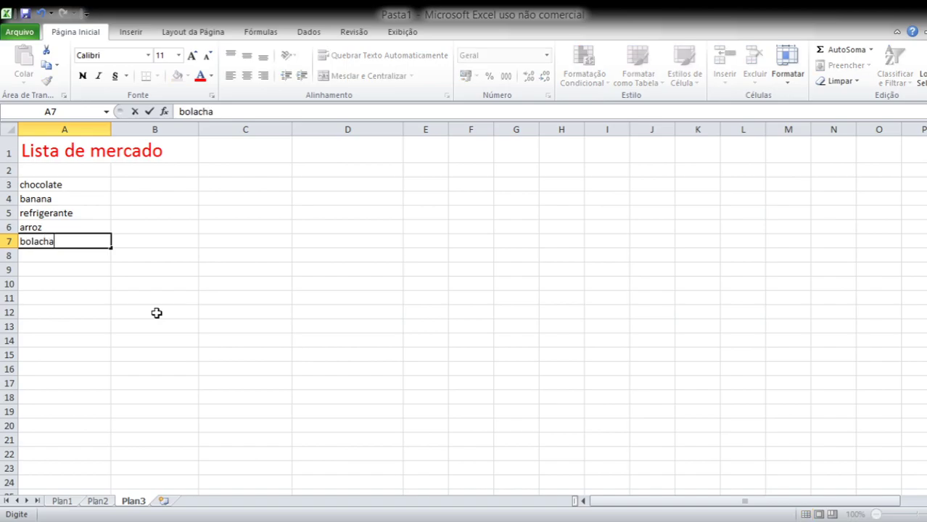
key("Return")
Give the item names in A3:A7 a larger font size, trying 20 before settling on a final size.
left_click_drag(48, 182, 72, 243)
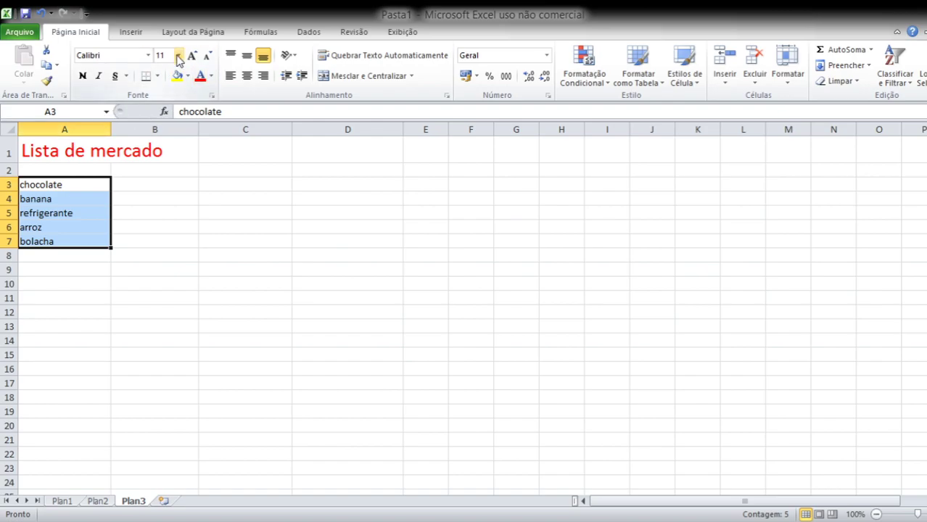
left_click(178, 56)
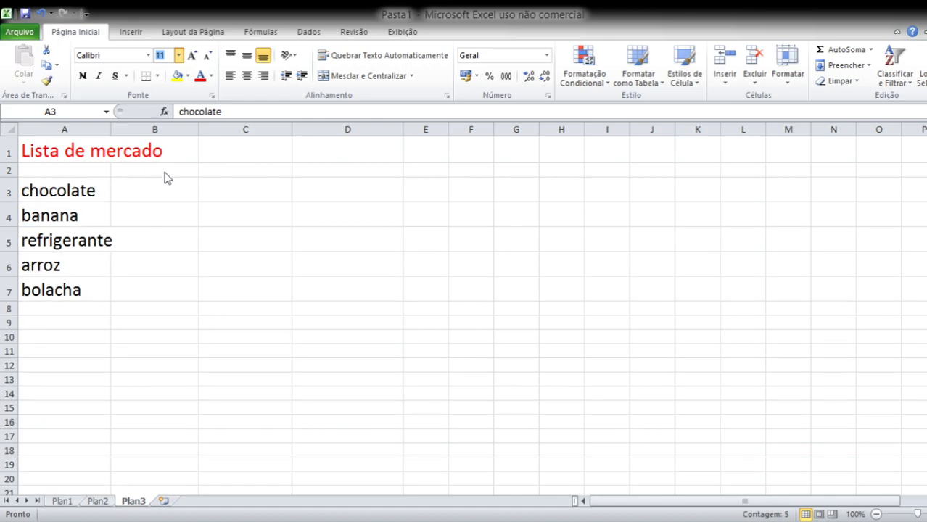
left_click(166, 178)
left_click(178, 56)
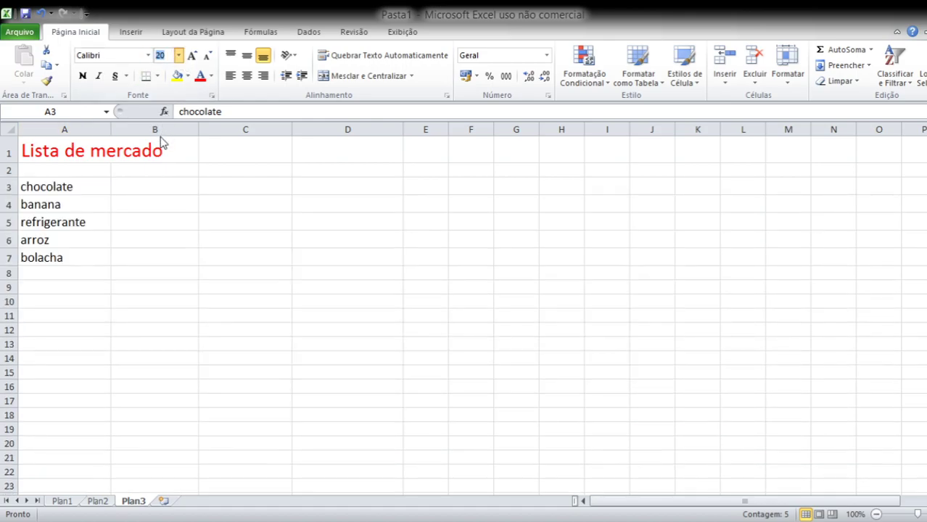
left_click(160, 159)
left_click(245, 225)
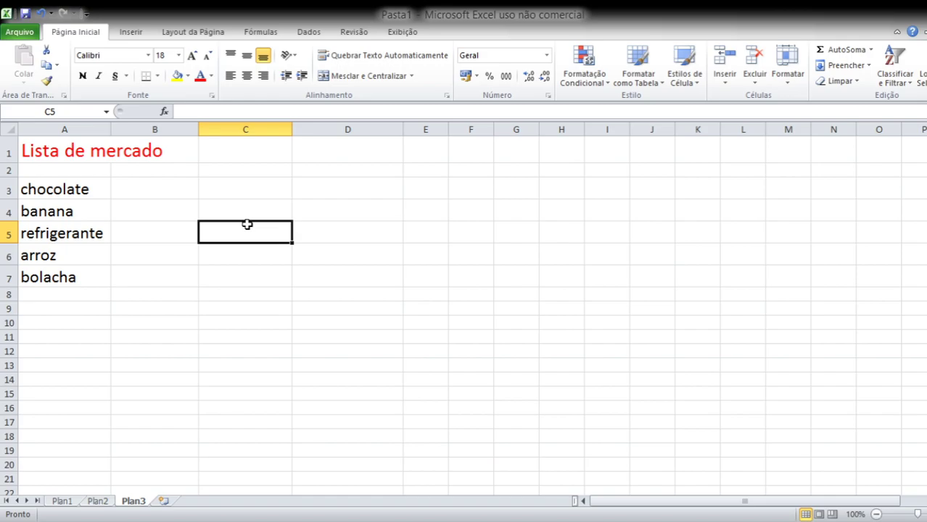
Type the prices 2,5, 4,30, 6,00, 8 and 3,50 into B3 through B7.
left_click(136, 190)
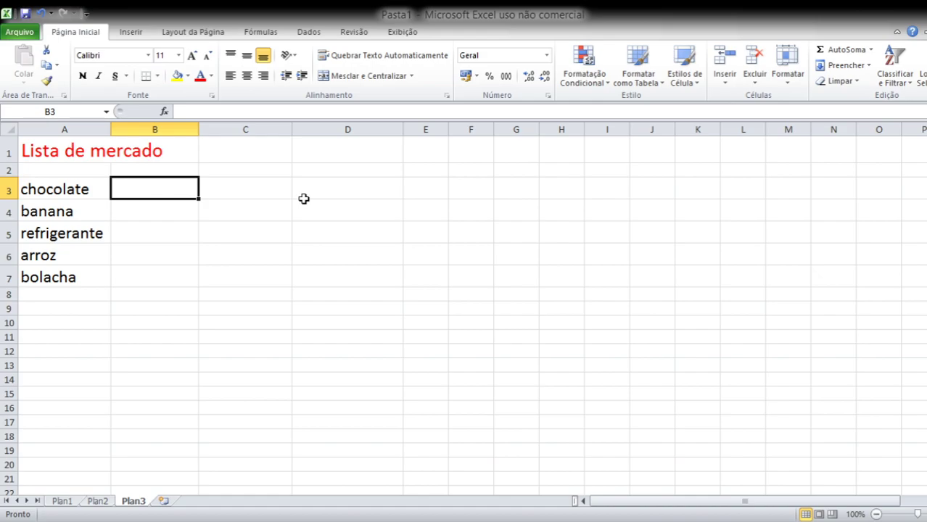
type("2,")
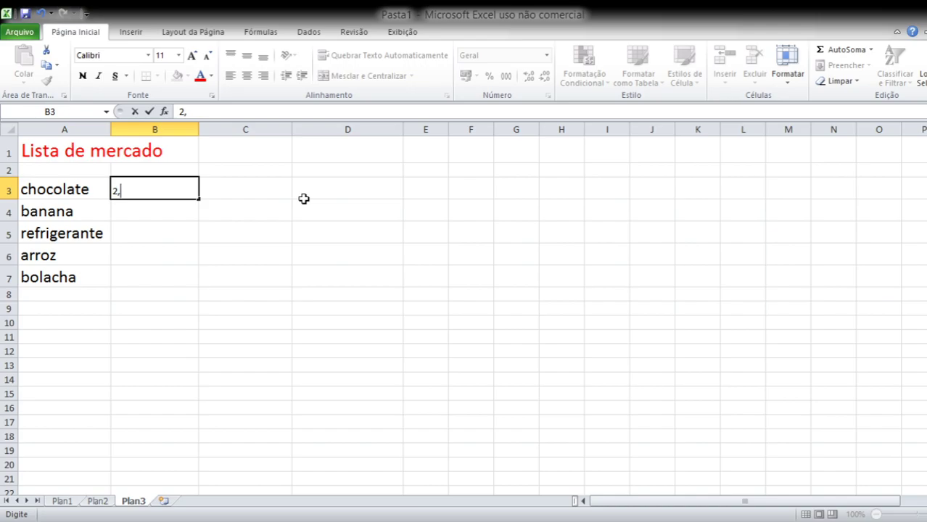
type("5")
key("Return")
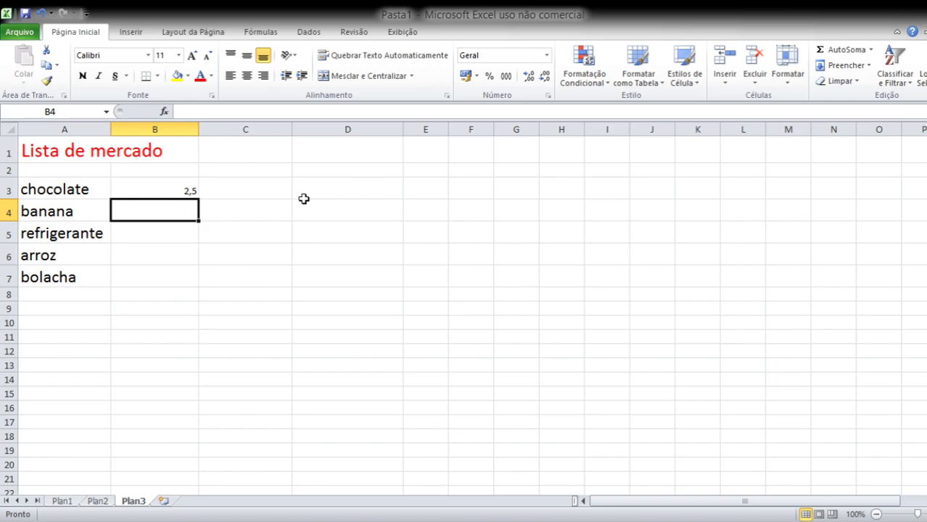
type("4,")
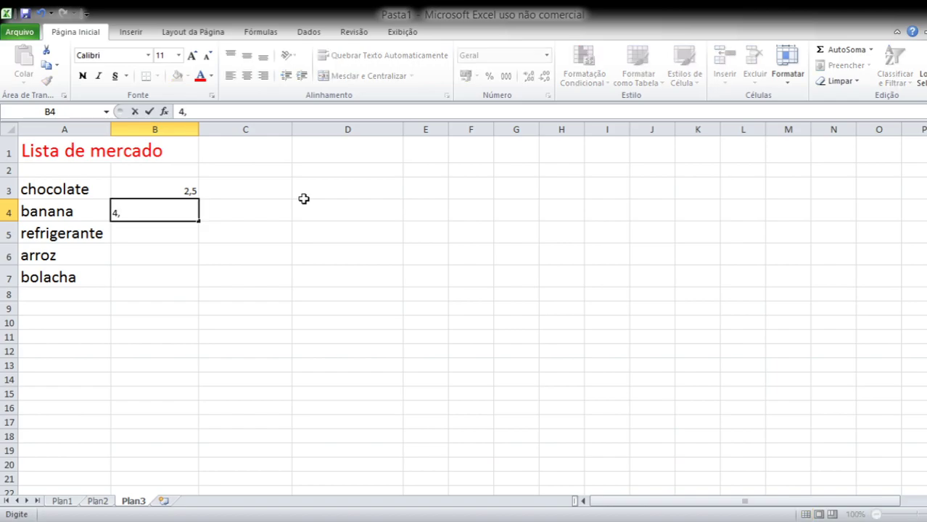
type("30")
key("Return")
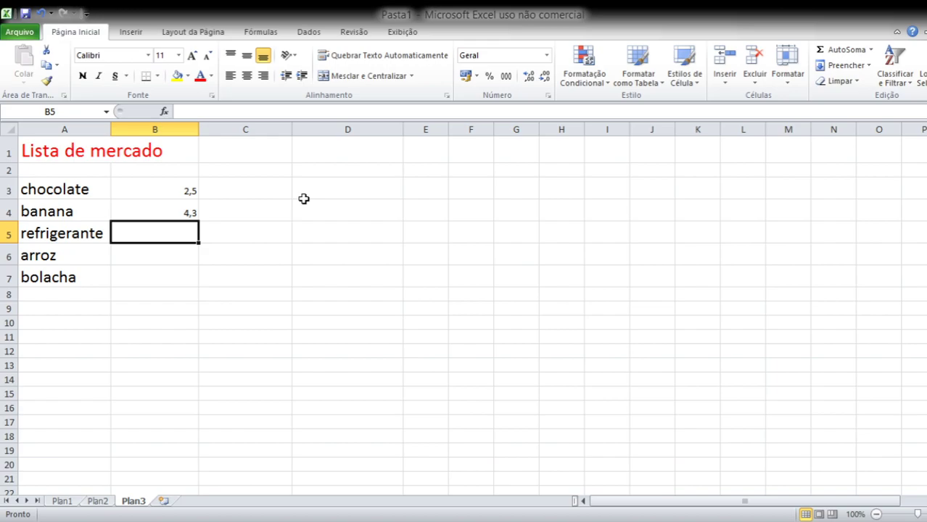
type("6")
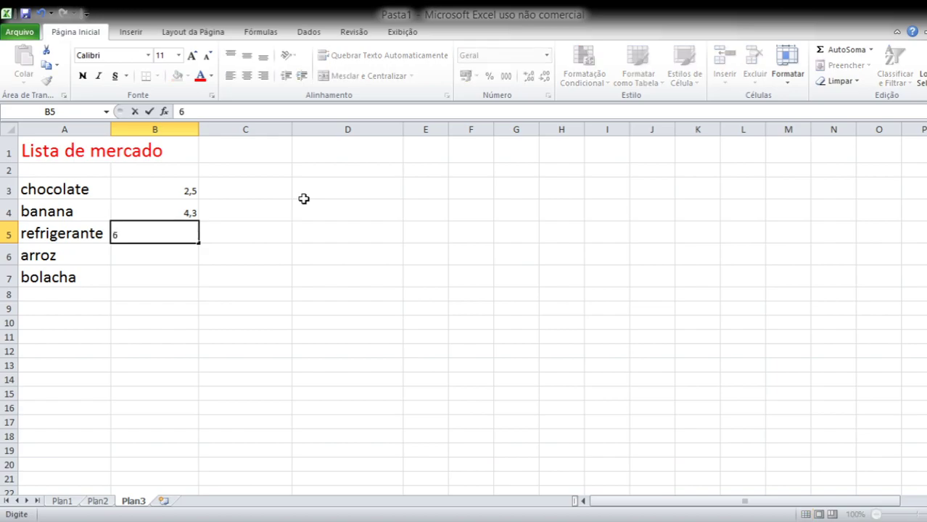
type(",00")
key("Return")
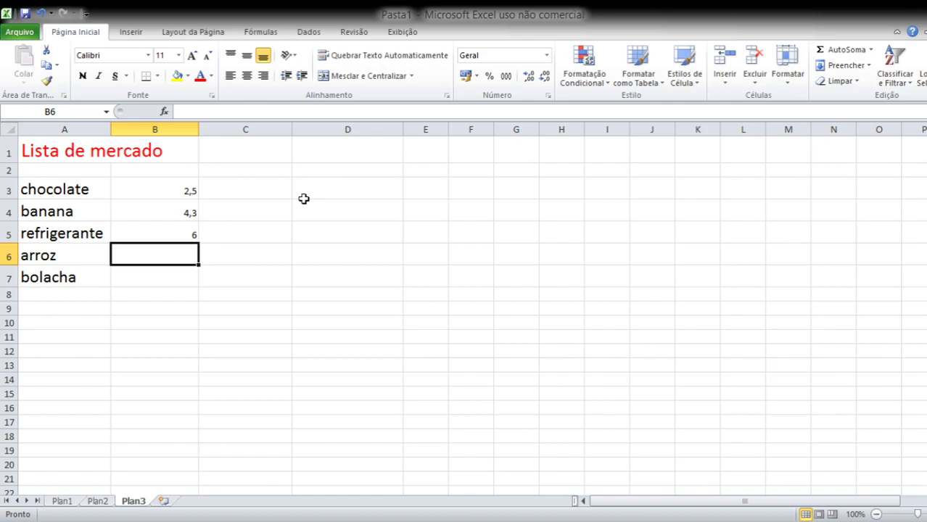
type("8")
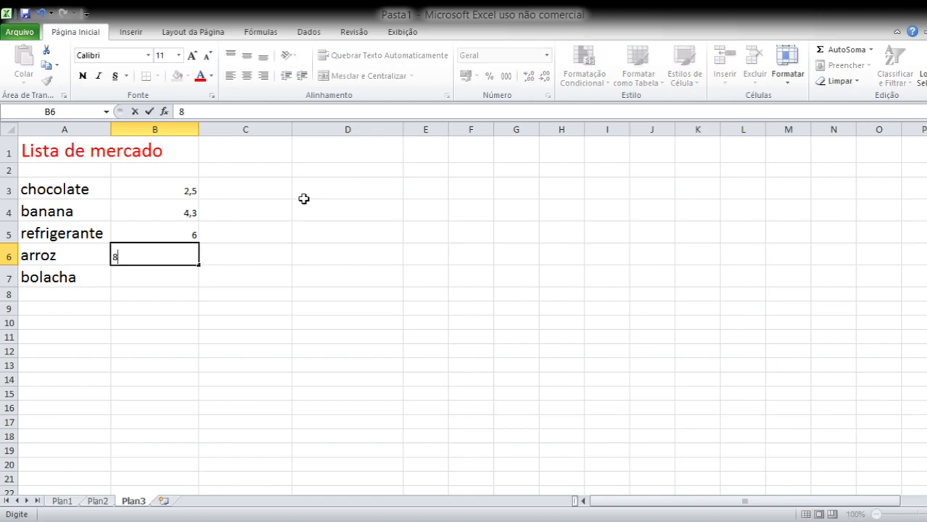
key("Return")
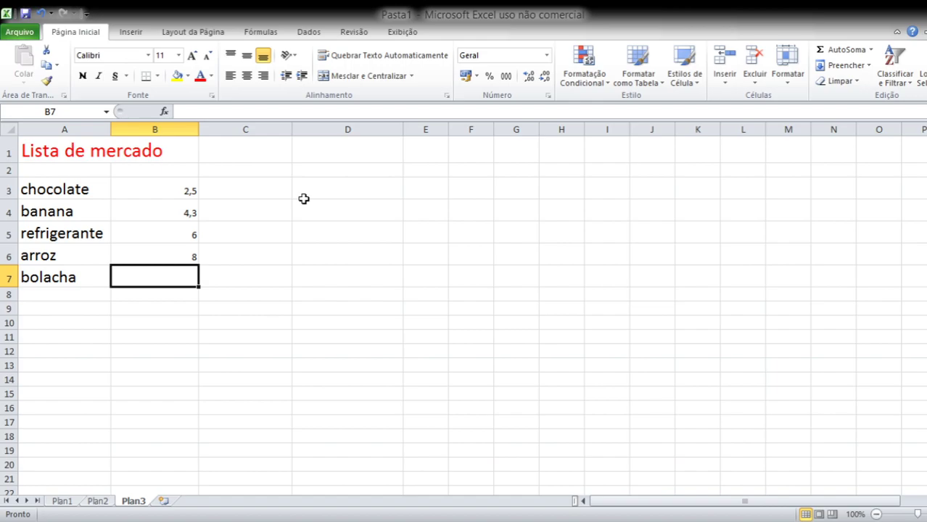
type("3,")
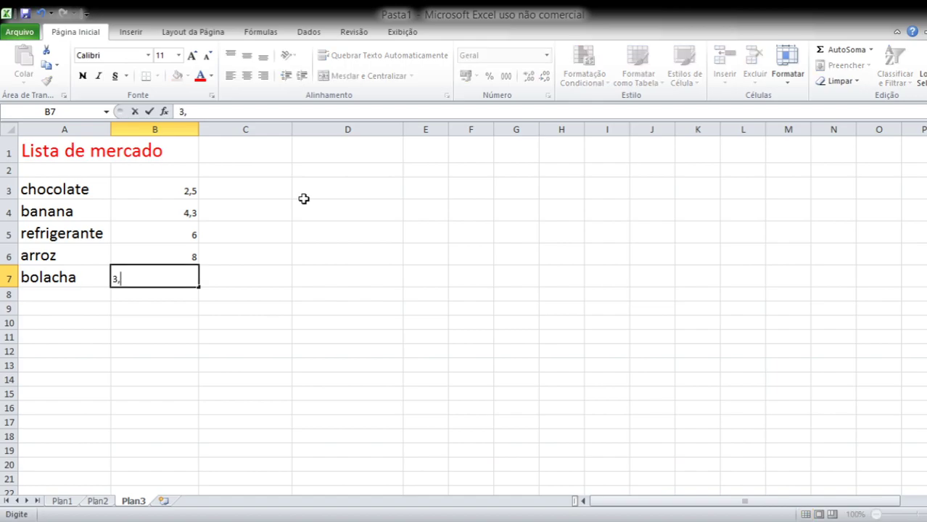
type("50")
key("Return")
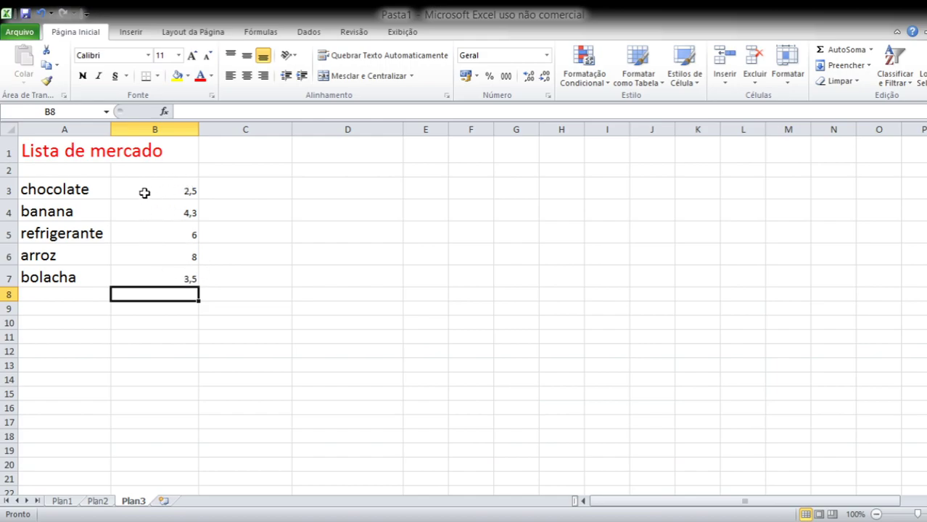
Apply the currency format to the prices in B3:B7 with Ctrl+Shift+4.
left_click_drag(136, 189, 164, 275)
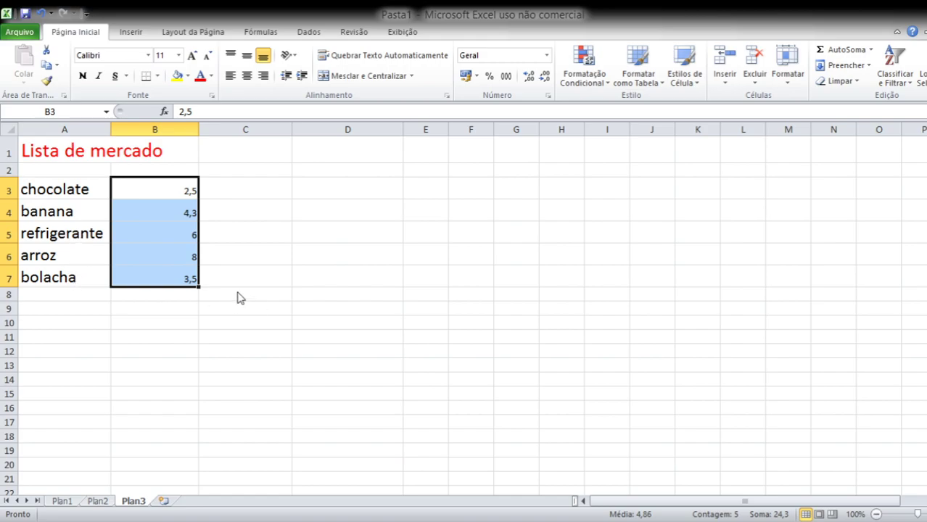
key("ctrl+shift+4")
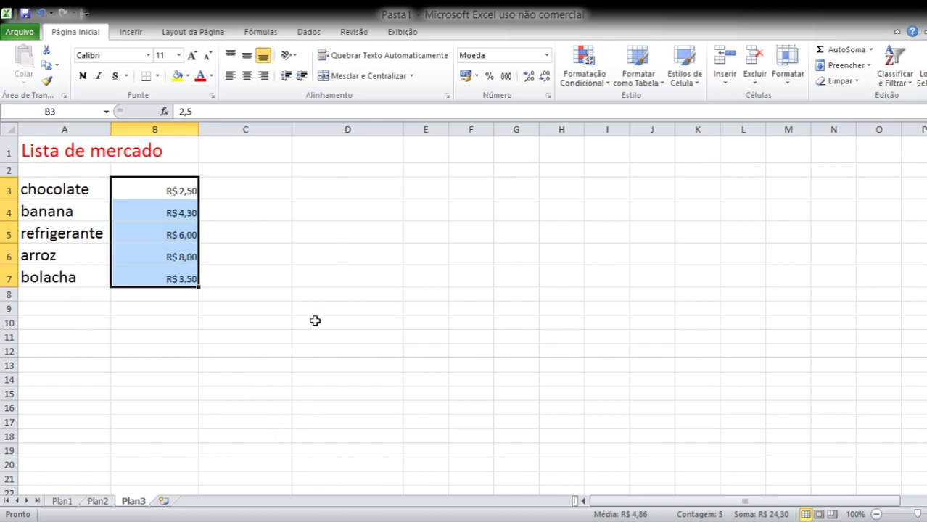
left_click(314, 321)
Set the font size of the prices in B3:B7 to 16.
left_click_drag(144, 189, 180, 272)
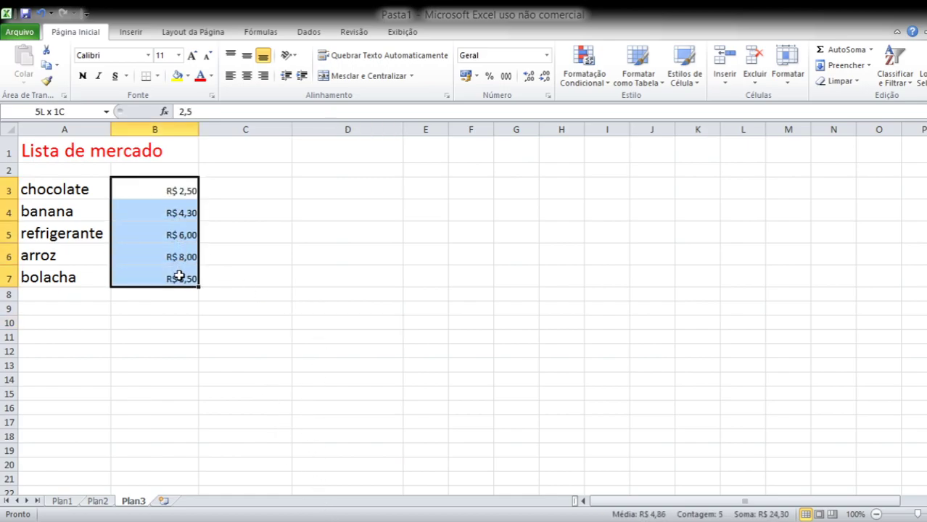
left_click(179, 55)
left_click(165, 108)
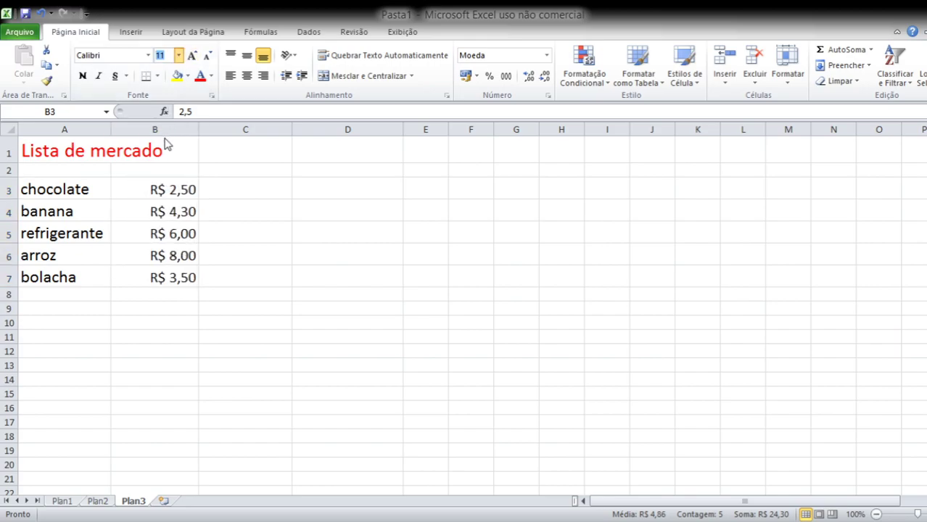
left_click(165, 145)
type("16")
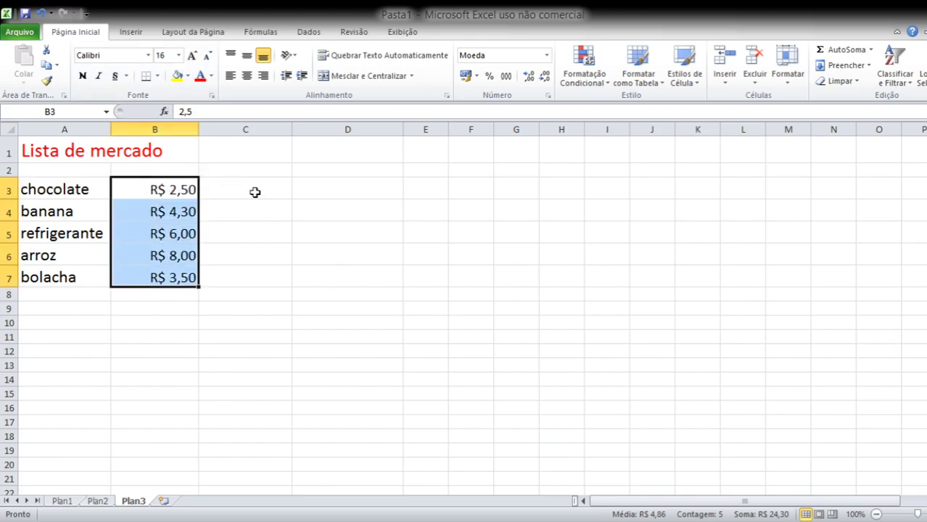
left_click(255, 192)
left_click(104, 351)
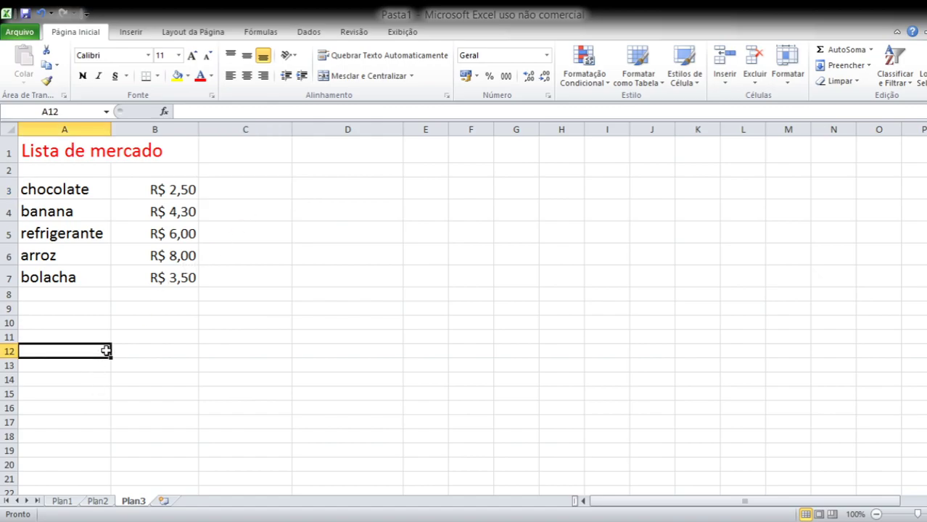
left_click(84, 309)
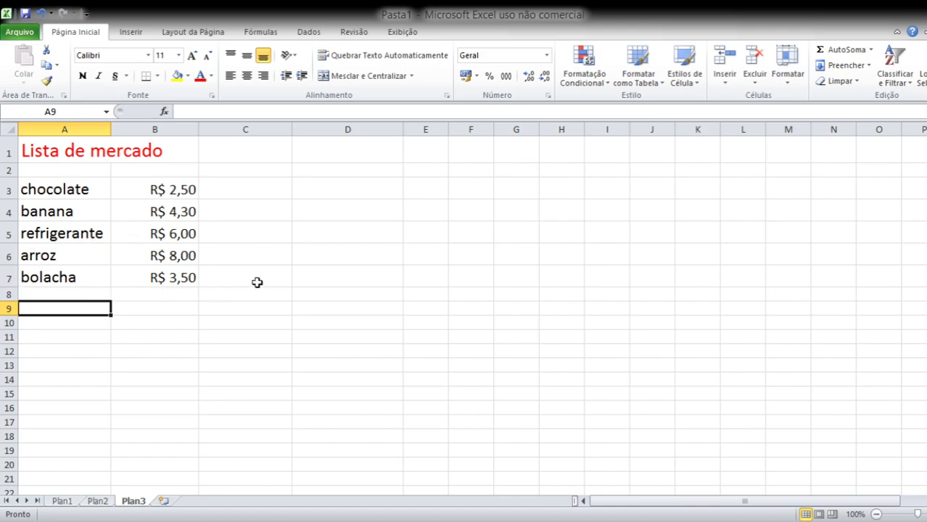
Label cell A9 'total:' and move to B9 for the sum.
type("total:")
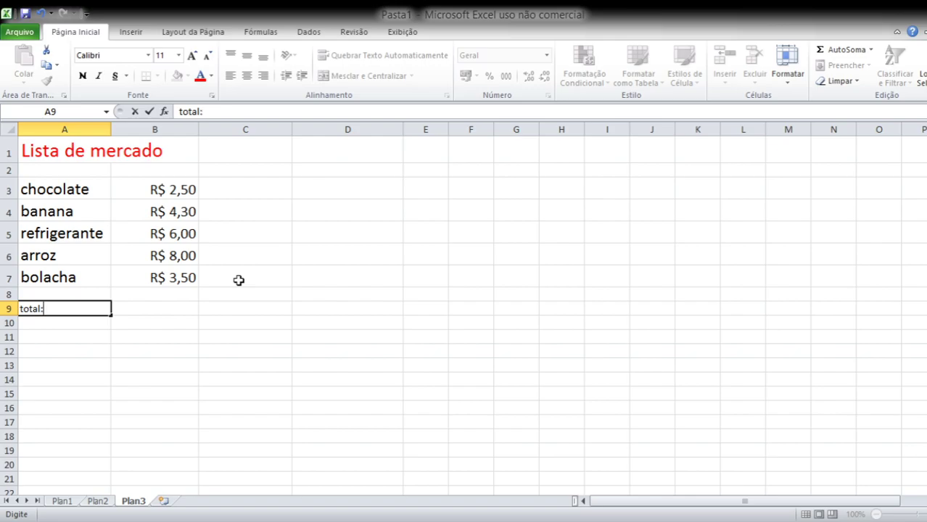
key("Return")
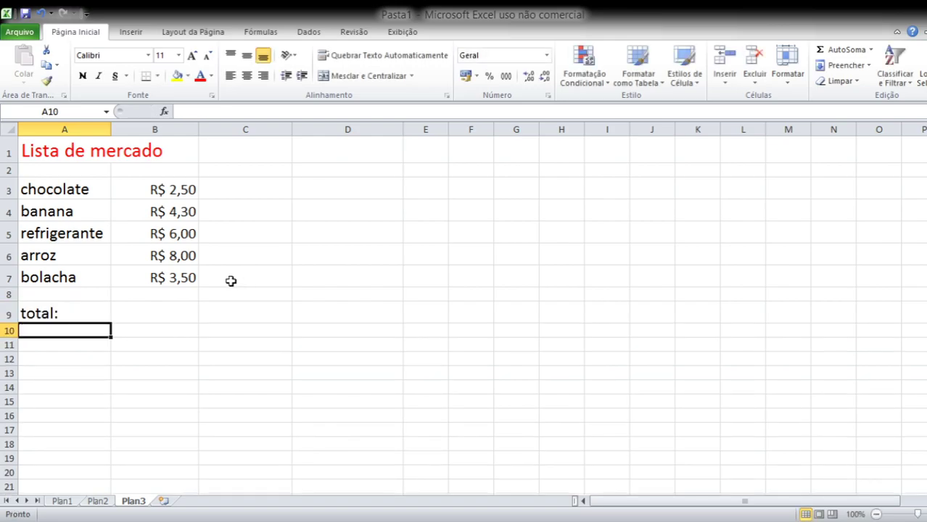
left_click(152, 308)
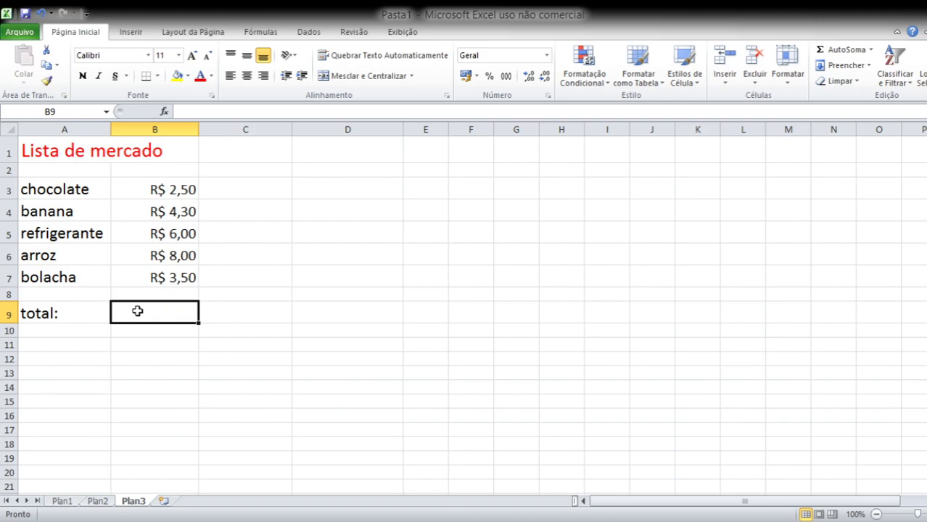
Enter =(B3+B4+B5+B6+B7) in B9 to total R$ 24,30.
type("=")
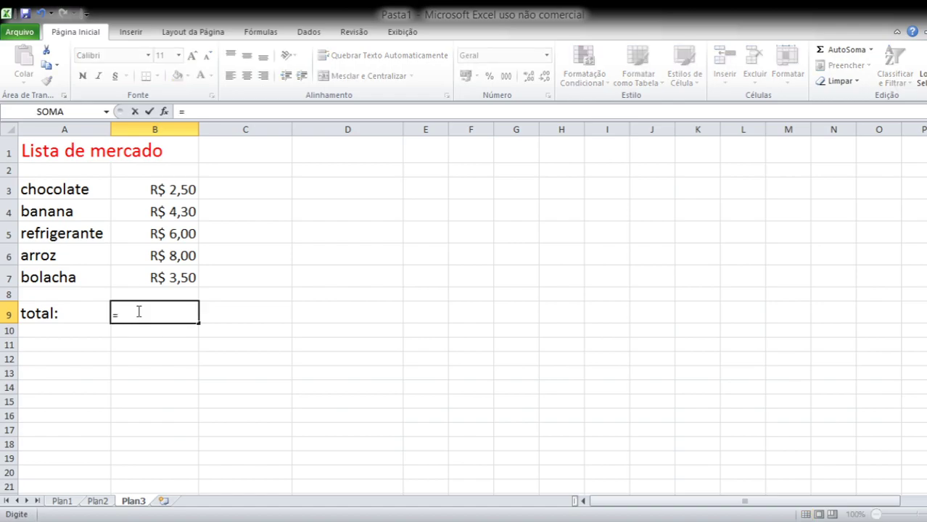
type("(")
left_click(172, 190)
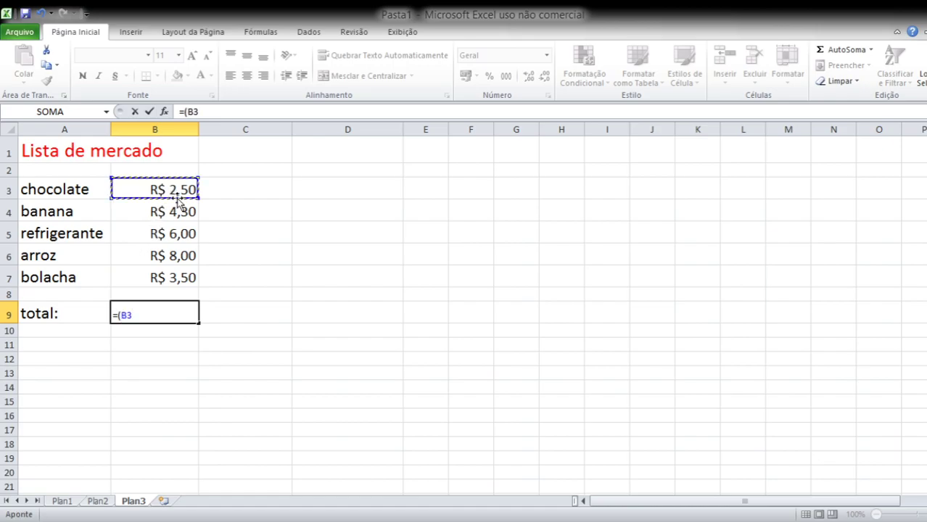
type("+")
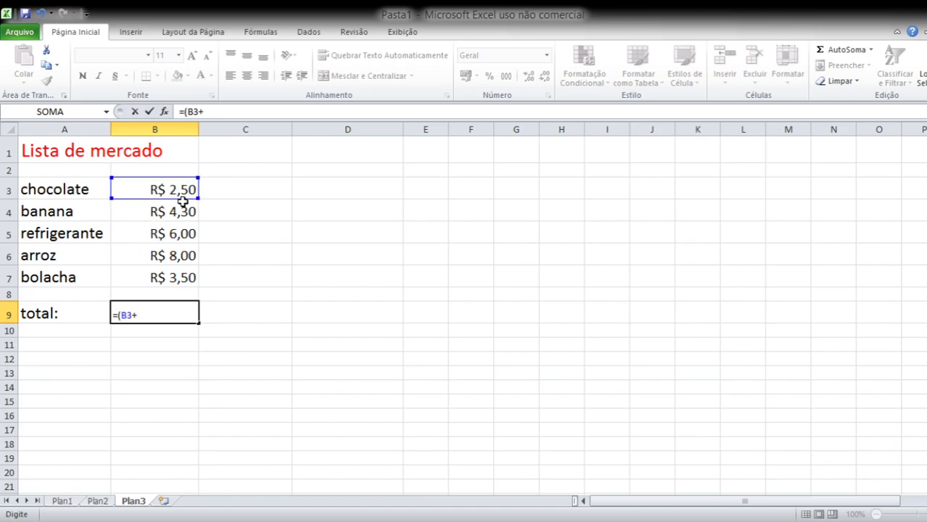
left_click(182, 210)
type("+")
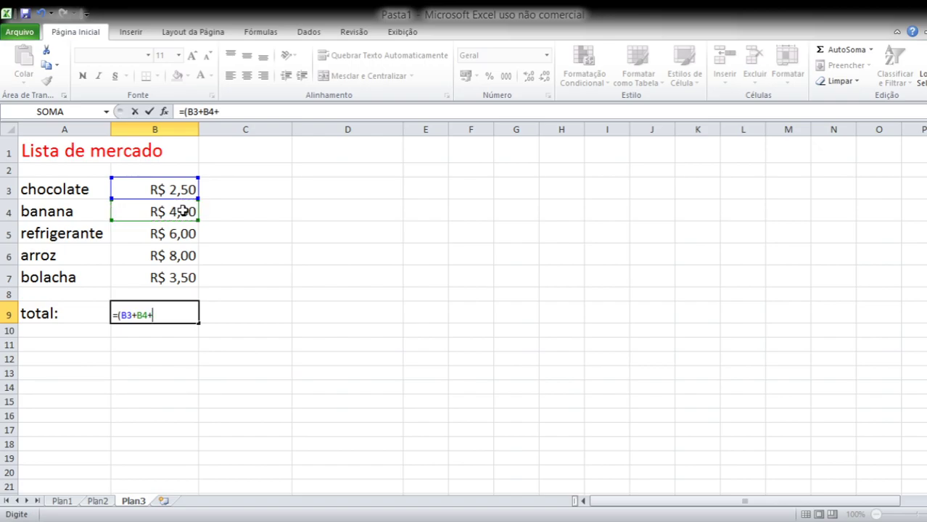
left_click(182, 235)
type("+")
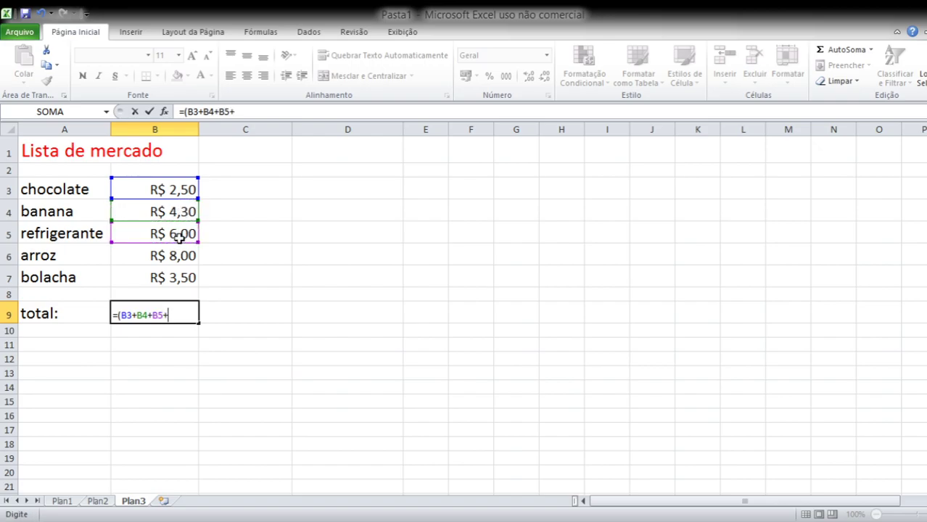
left_click(175, 255)
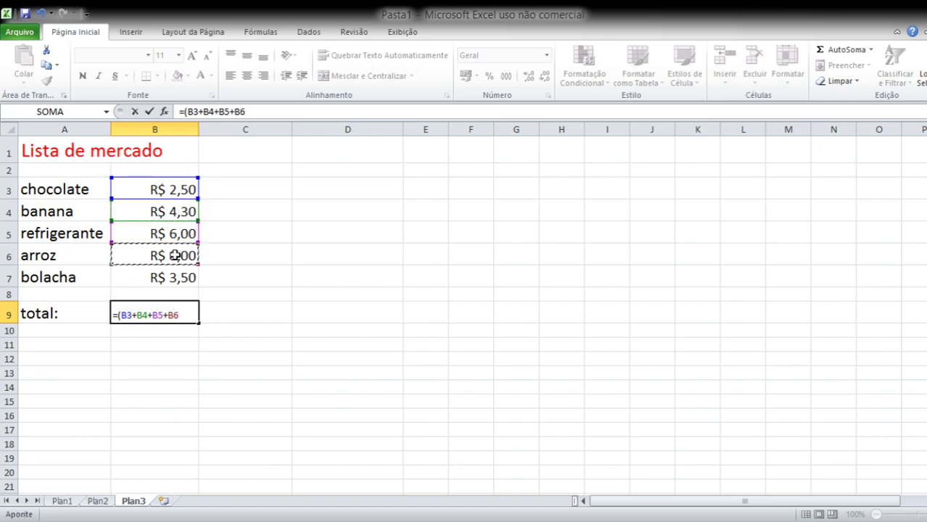
type("+")
left_click(174, 272)
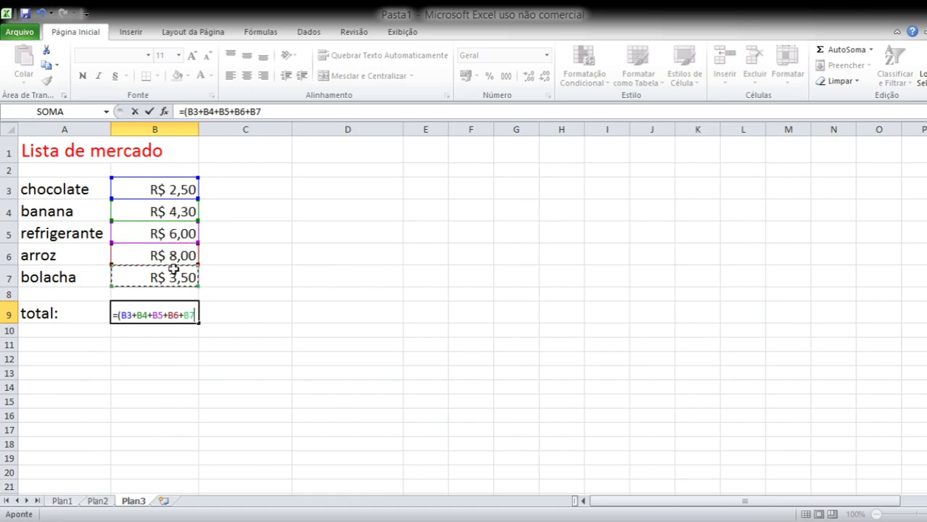
type(")")
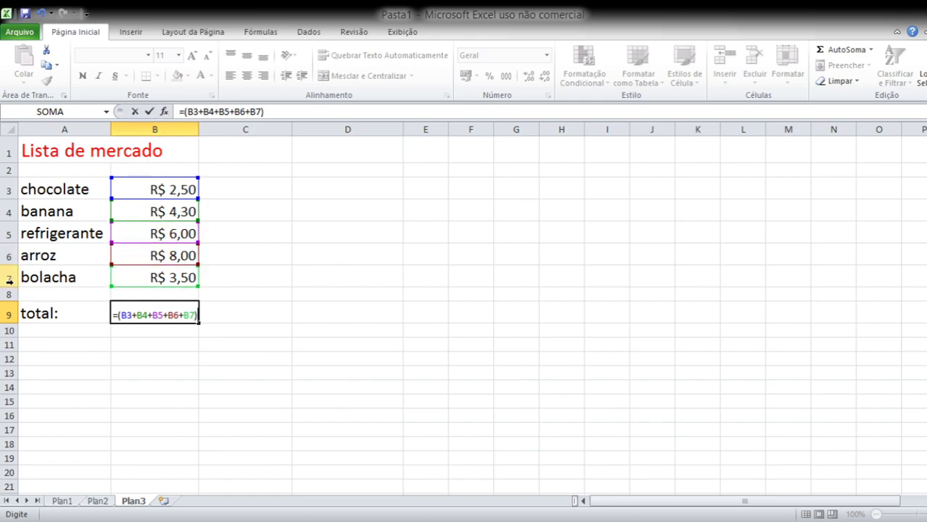
key("Return")
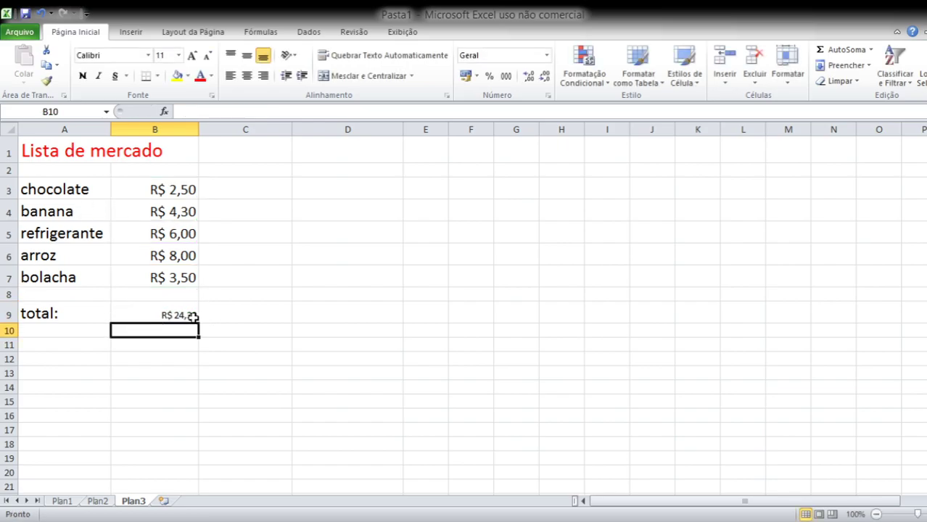
left_click_drag(192, 315, 111, 316)
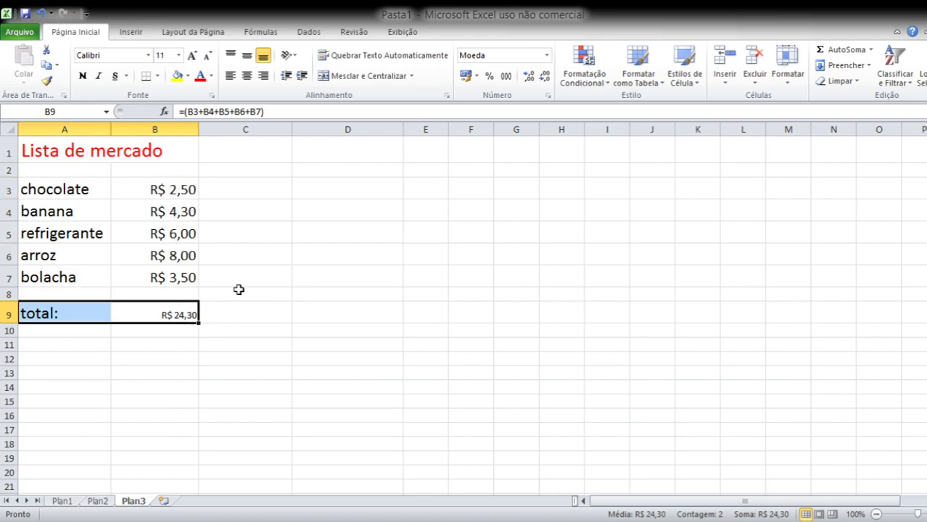
left_click(283, 114)
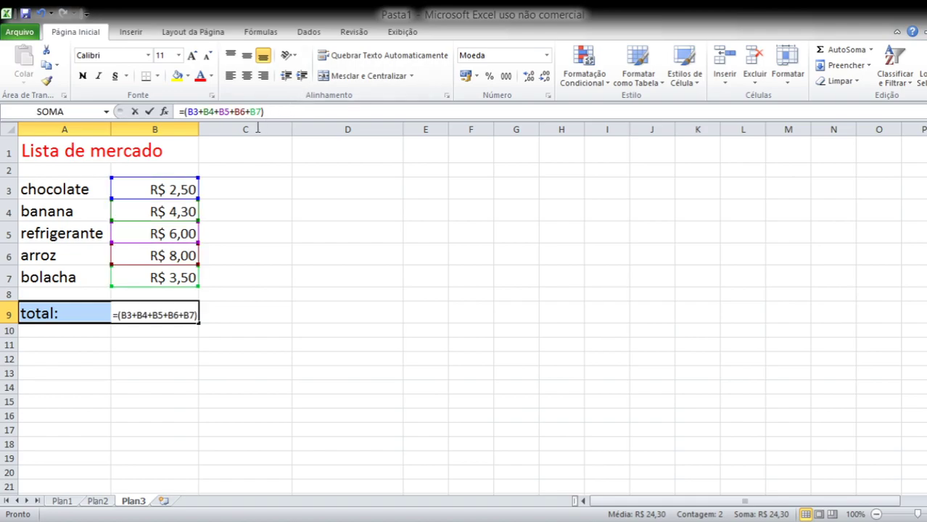
left_click_drag(264, 113, 185, 114)
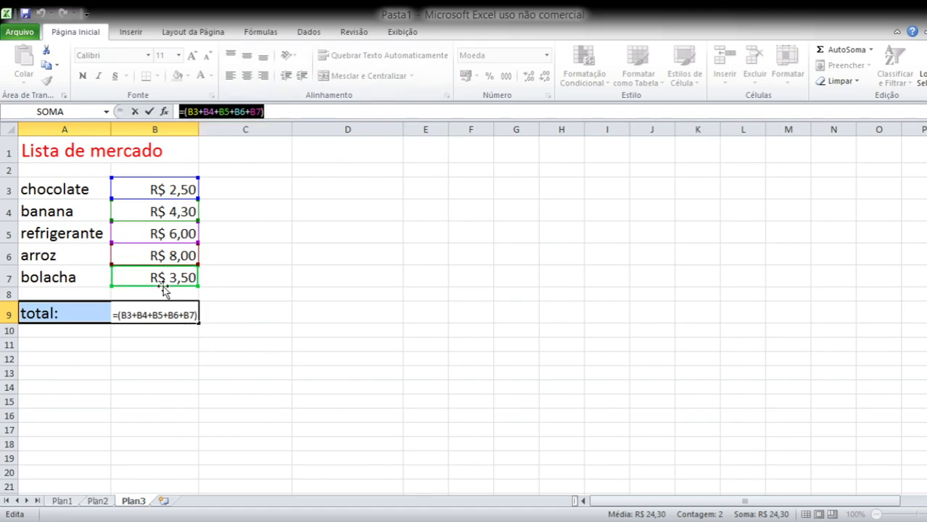
key("Return")
left_click(166, 317)
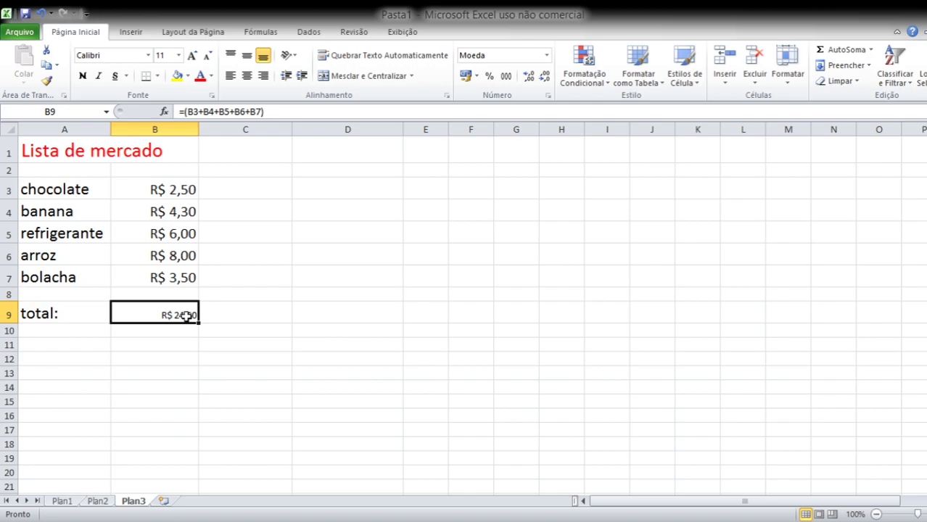